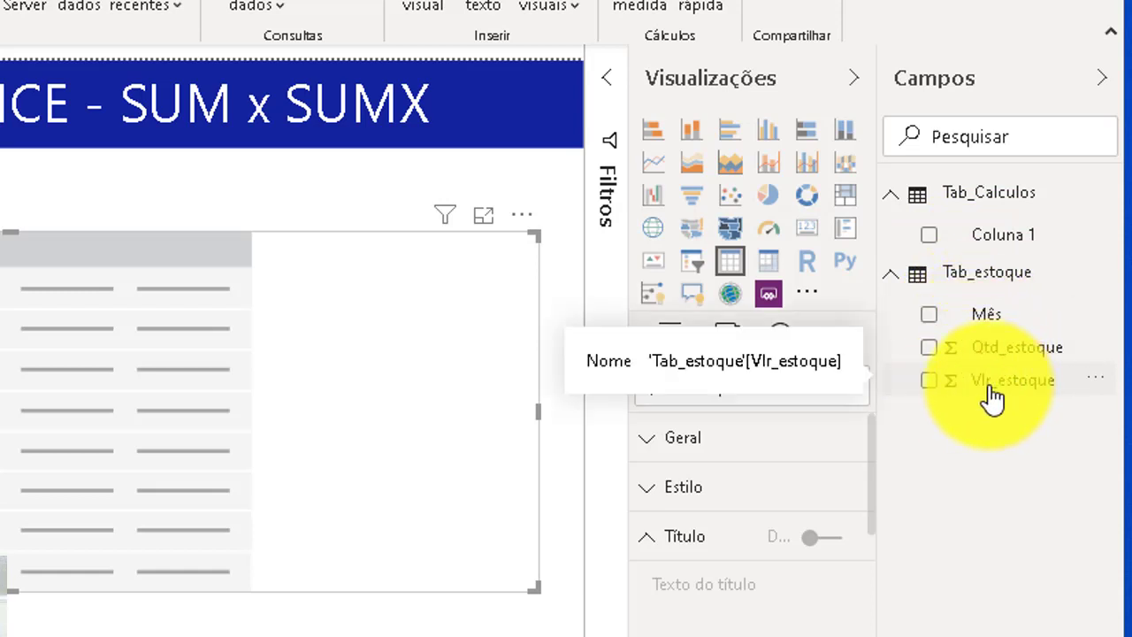
- Add Mês, Qtd_estoque and Vlr_estoque from Tab_estoque to the table visual and set its grid text size to 18 pt
left_click(932, 349)
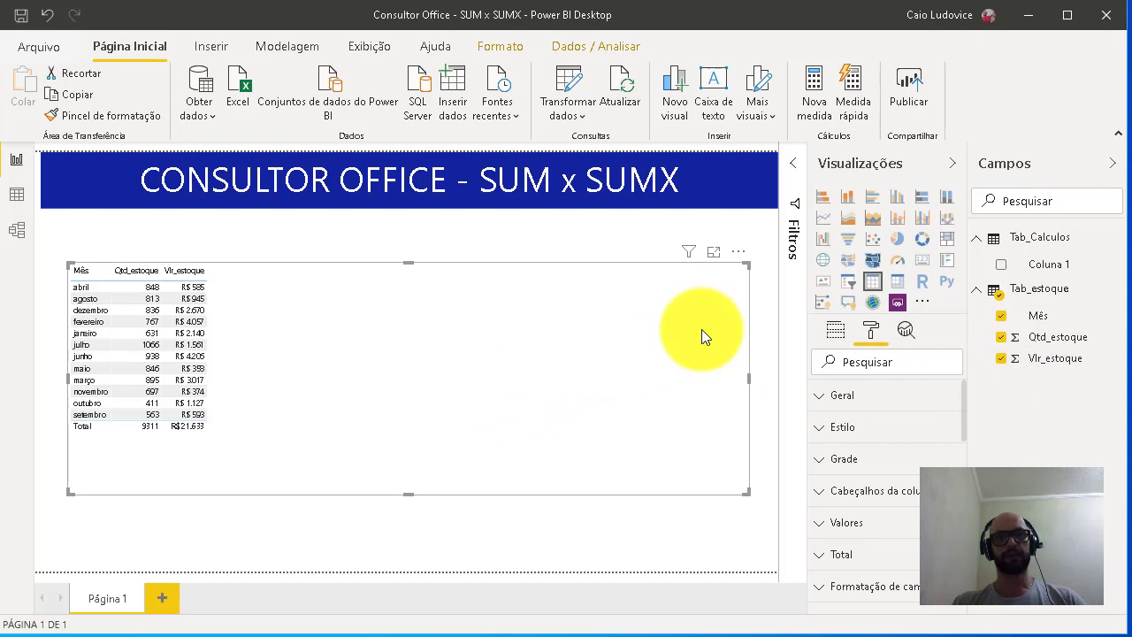
left_click(845, 459)
scroll(860, 467, "down", 5)
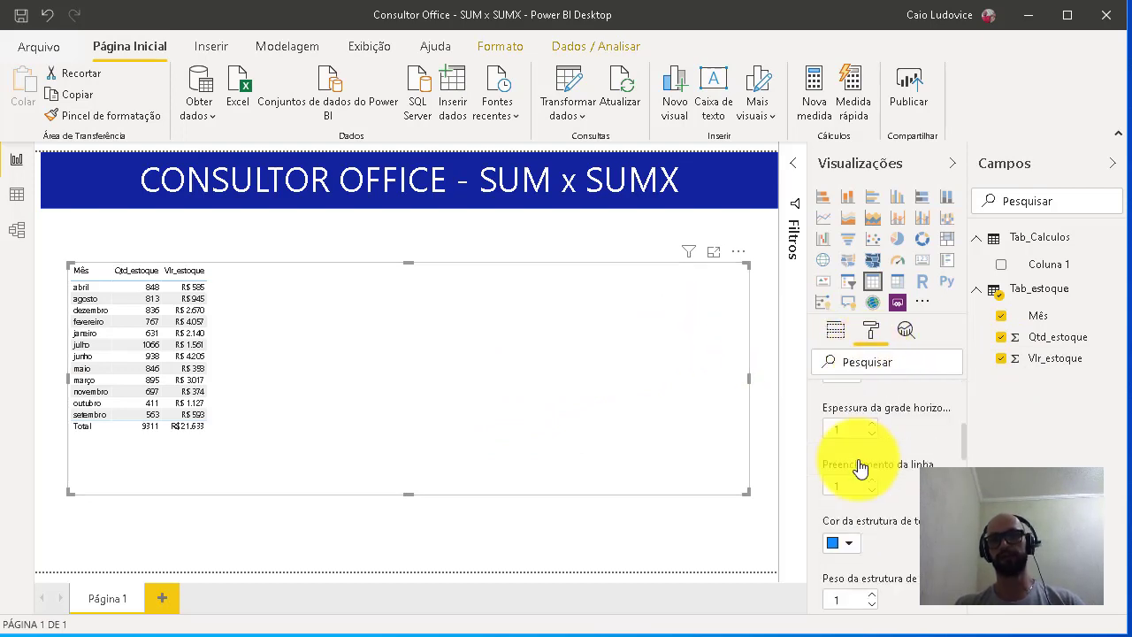
scroll(859, 467, "down", 3)
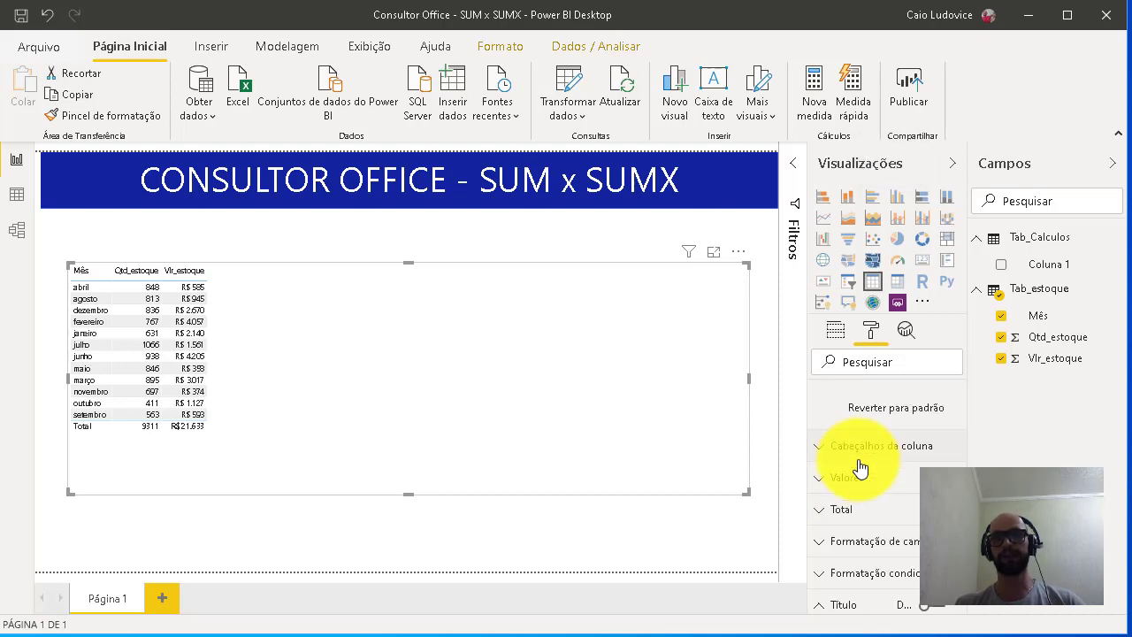
scroll(858, 467, "up", 2)
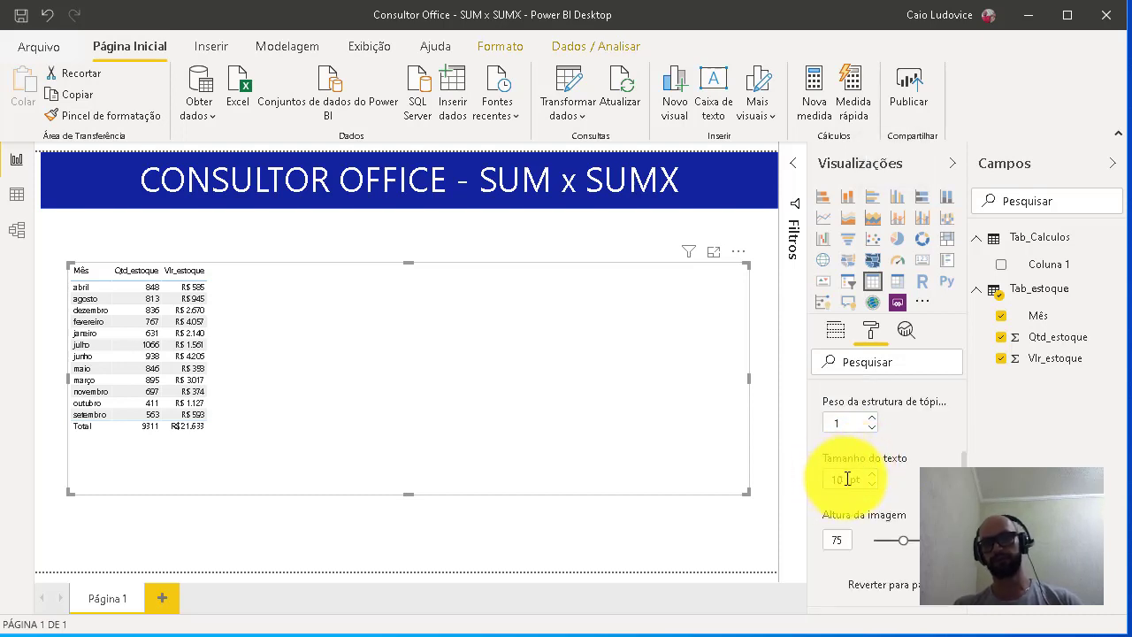
type("8")
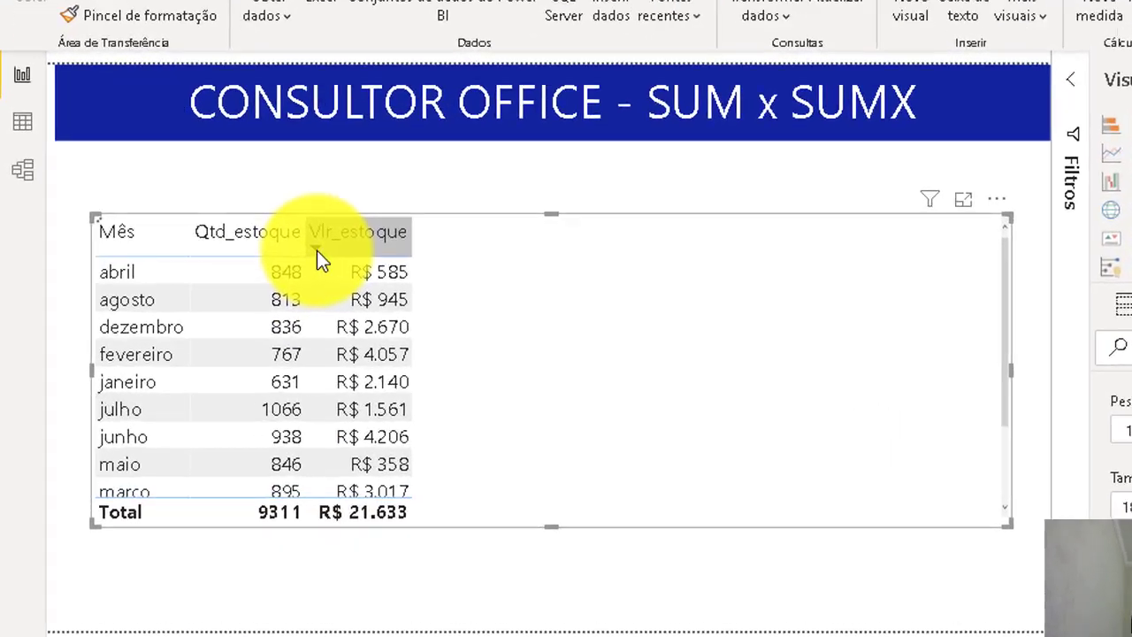
- Sort the table by Vlr_estoque in descending order and make the visual taller to fit more month rows
left_click(234, 290)
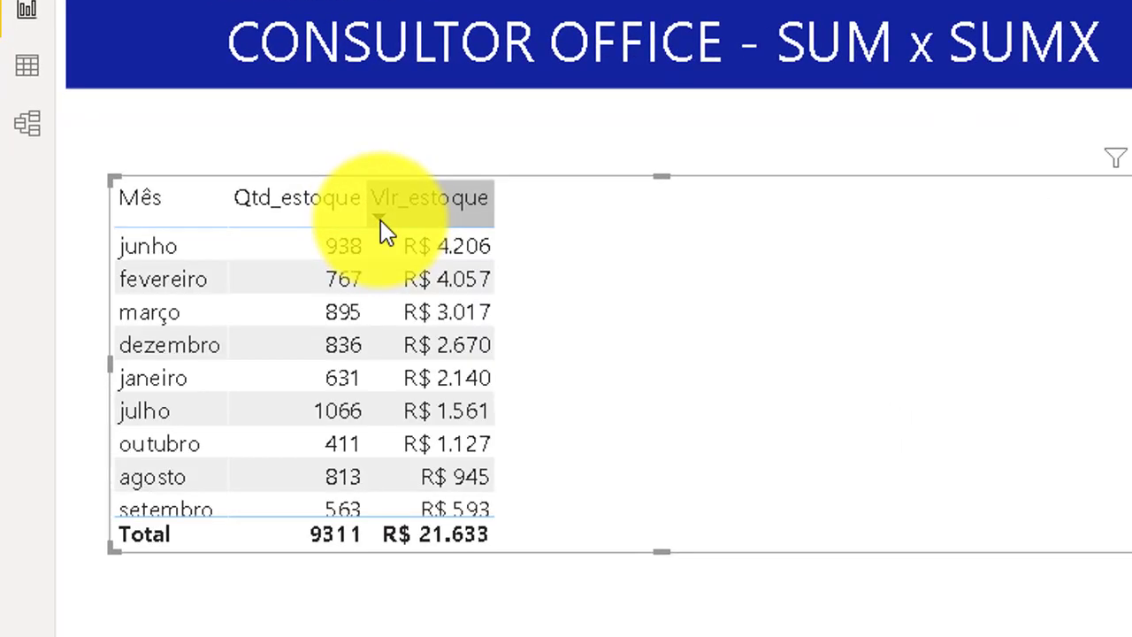
left_click_drag(657, 583, 655, 622)
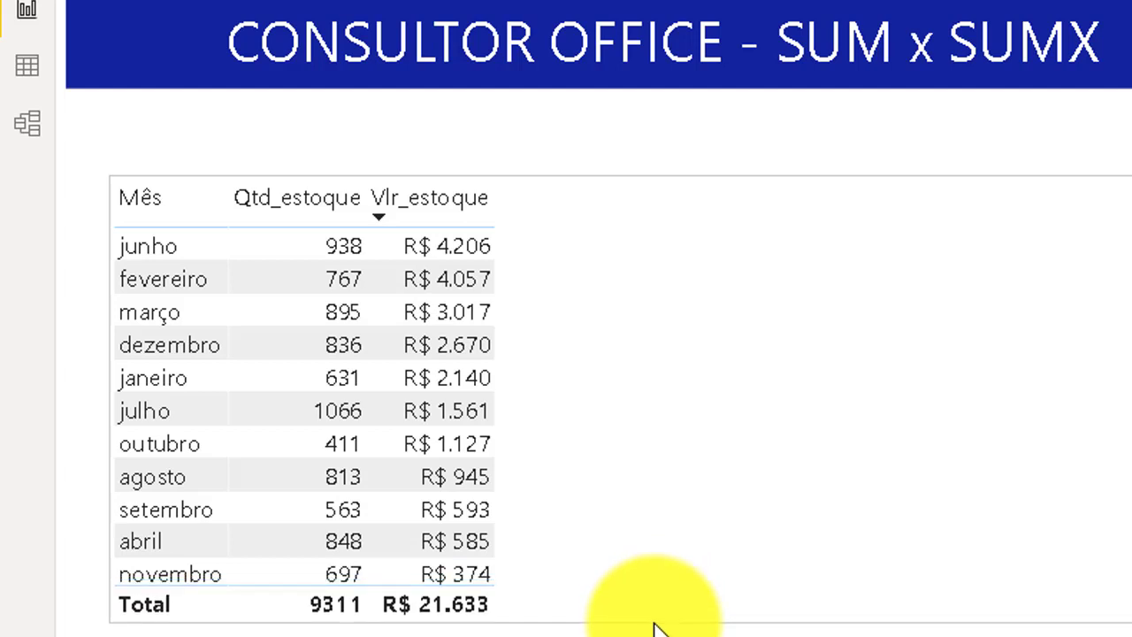
left_click(309, 347)
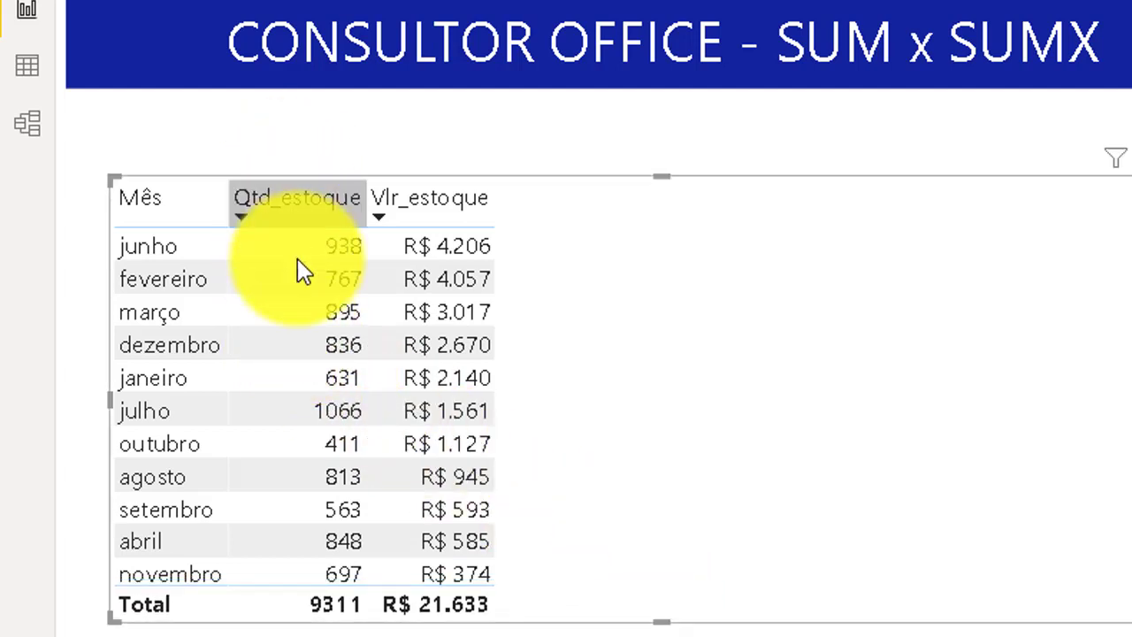
left_click_drag(285, 287, 292, 624)
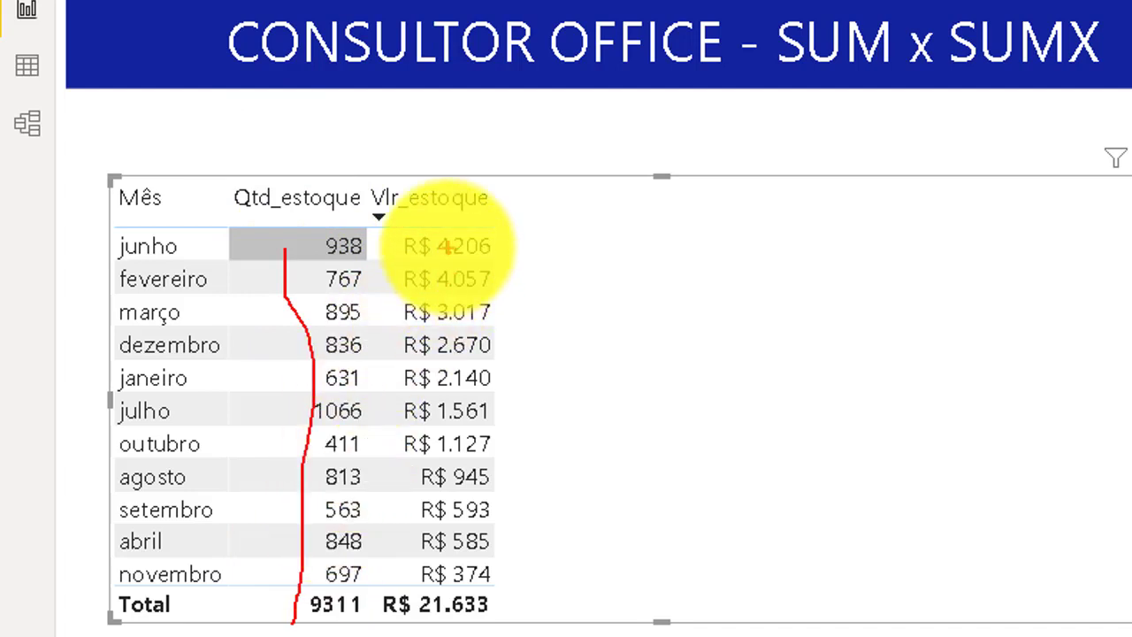
mouse_move(428, 235)
left_mouse_down()
mouse_move(422, 469)
mouse_move(407, 535)
left_mouse_up()
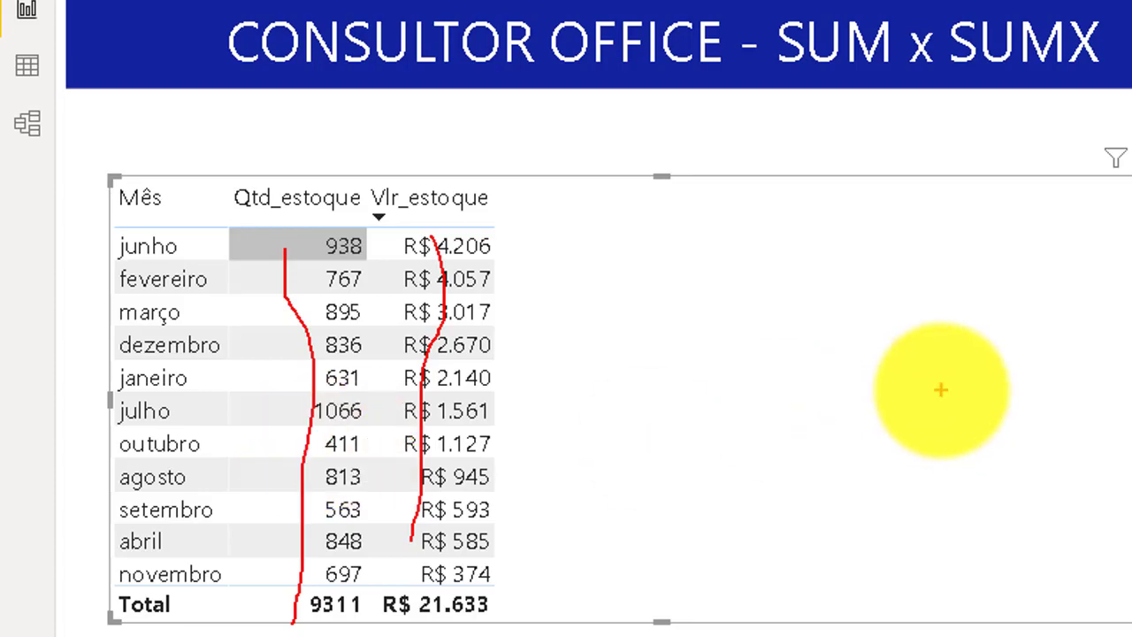
key("Escape")
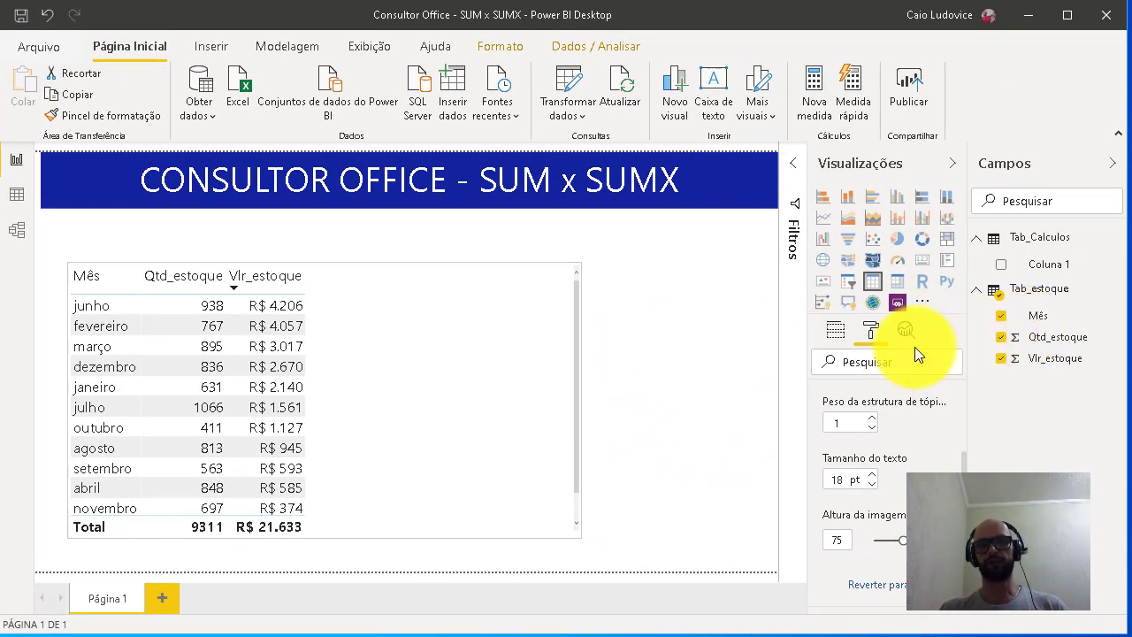
- Create a new card visual with Qtd_estoque in the empty area beside the table
left_click(728, 355)
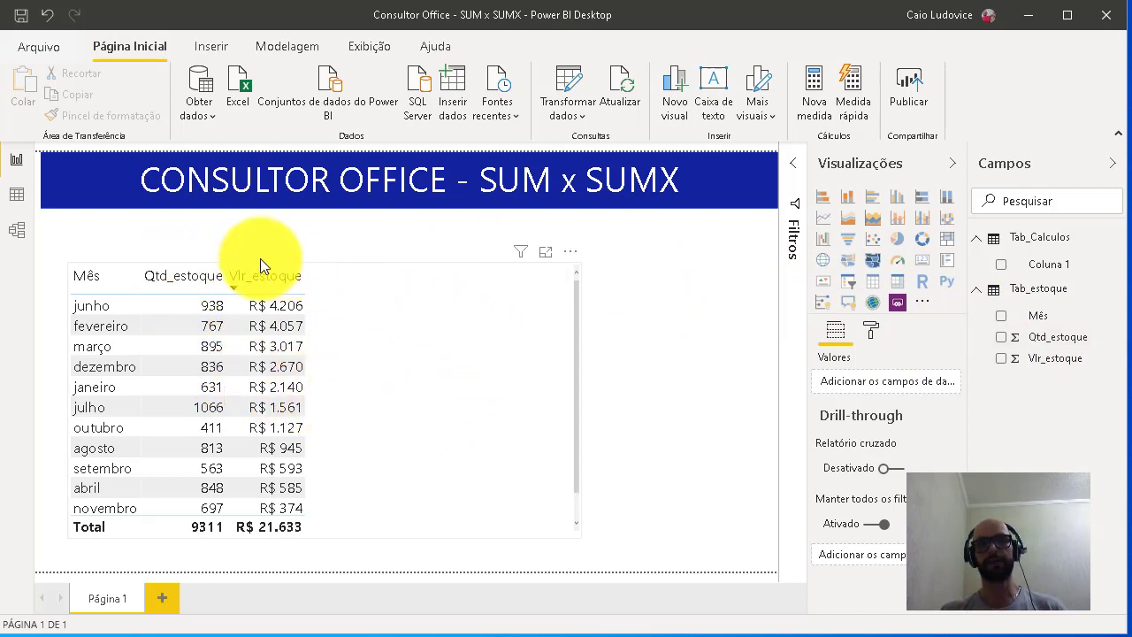
left_click(1004, 338)
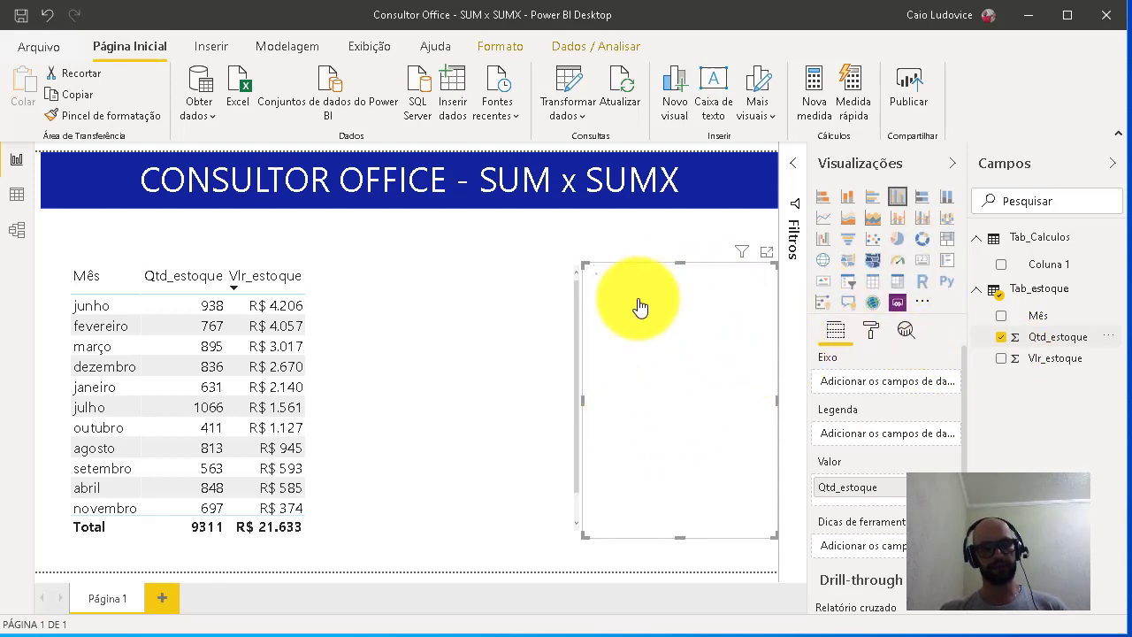
left_click_drag(707, 280, 622, 411)
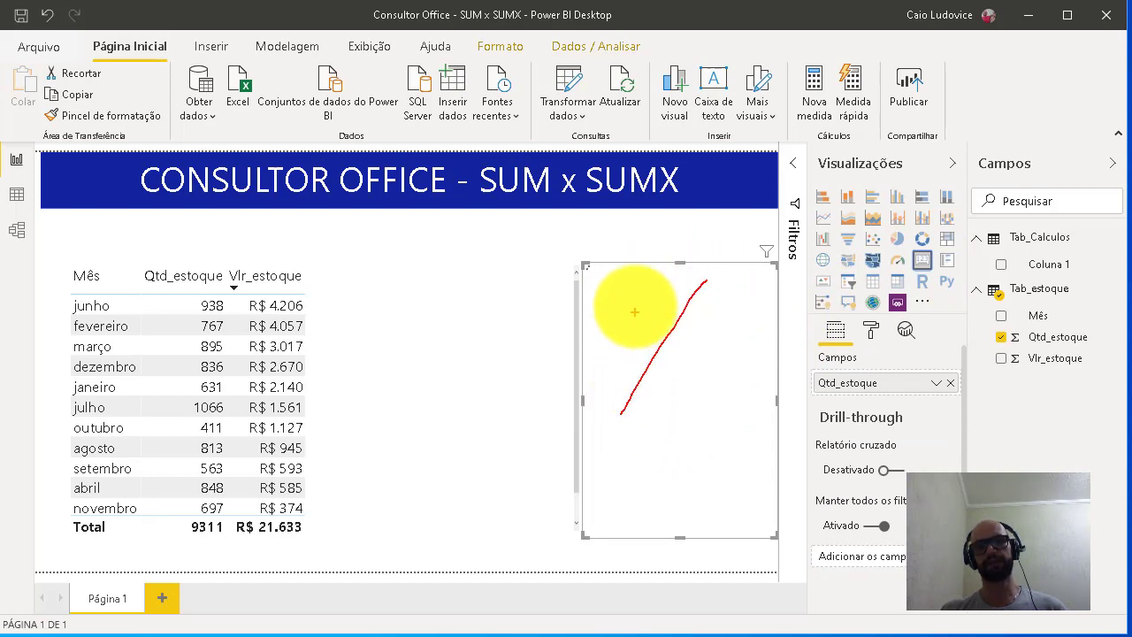
left_click_drag(635, 299, 676, 423)
mouse_move(670, 318)
left_mouse_down()
mouse_move(667, 215)
mouse_move(165, 265)
mouse_move(137, 320)
left_mouse_up()
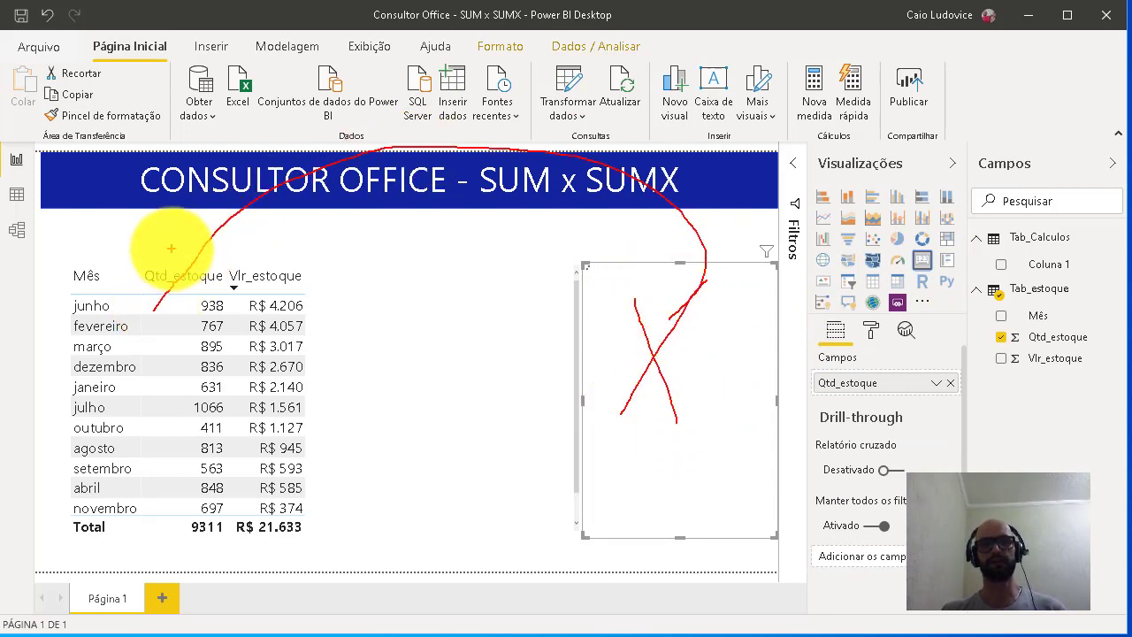
left_click_drag(170, 251, 212, 327)
key("Escape")
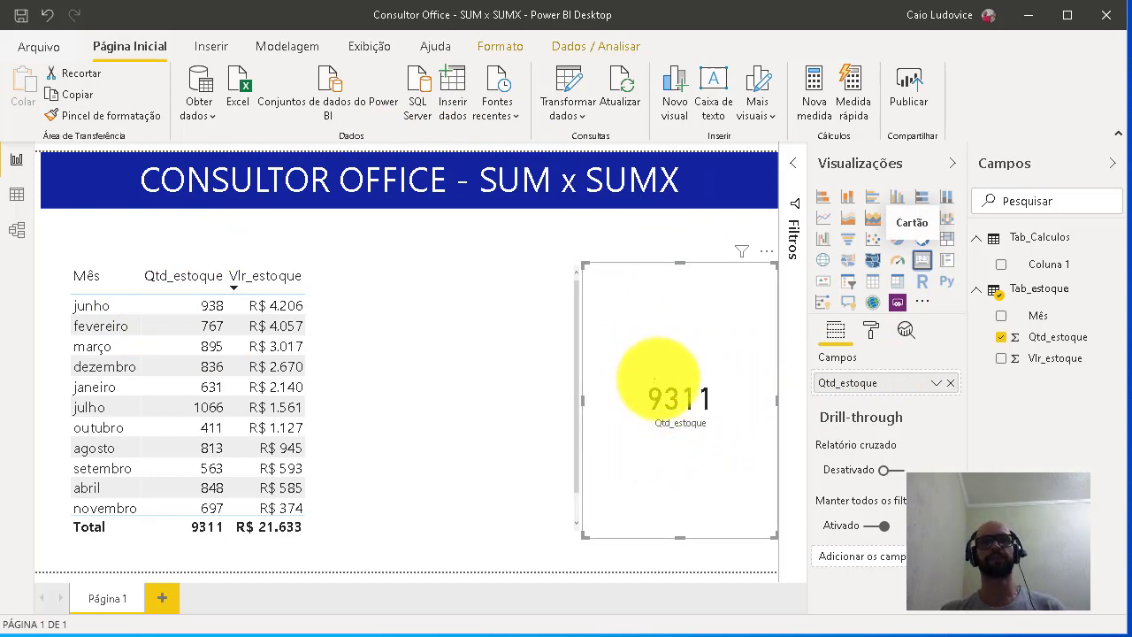
mouse_move(655, 378)
left_mouse_down()
mouse_move(416, 222)
mouse_move(184, 311)
left_mouse_up()
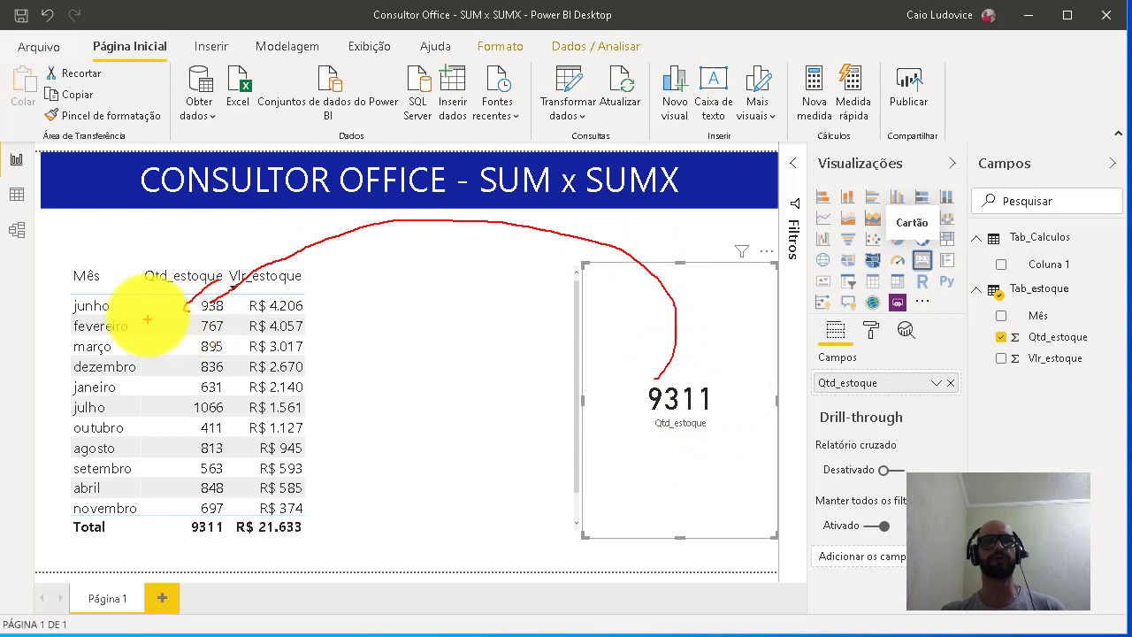
mouse_move(93, 304)
left_mouse_down()
mouse_move(118, 292)
mouse_move(152, 350)
left_mouse_up()
left_click_drag(131, 387, 139, 388)
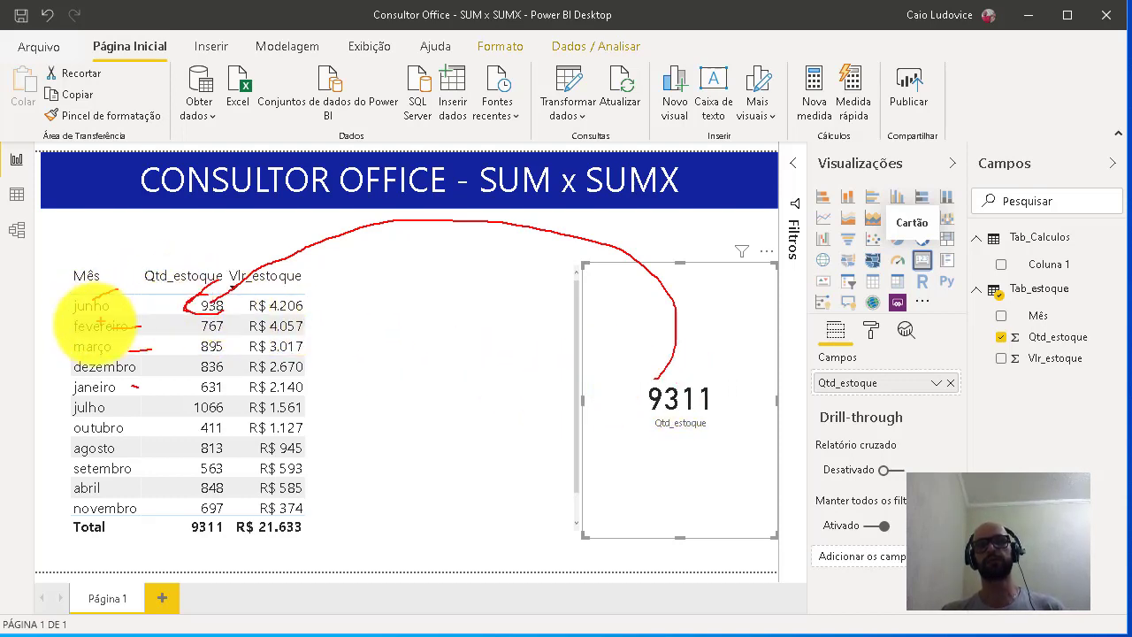
mouse_move(189, 298)
left_mouse_down()
mouse_move(181, 340)
mouse_move(199, 354)
left_mouse_up()
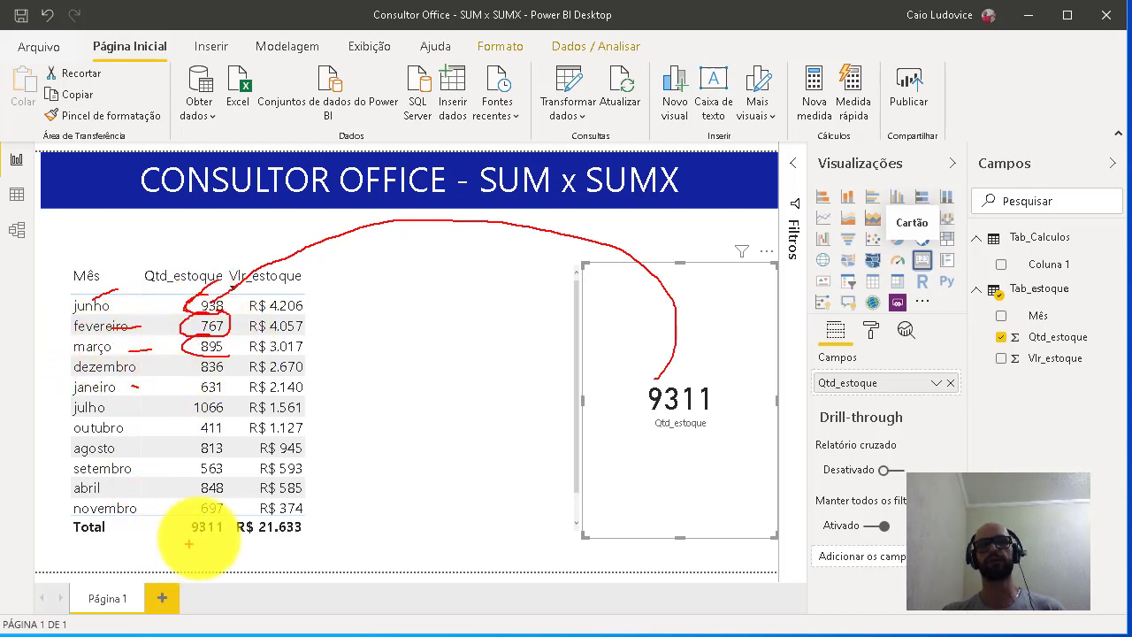
mouse_move(222, 536)
left_mouse_down()
mouse_move(189, 522)
mouse_move(221, 517)
left_mouse_up()
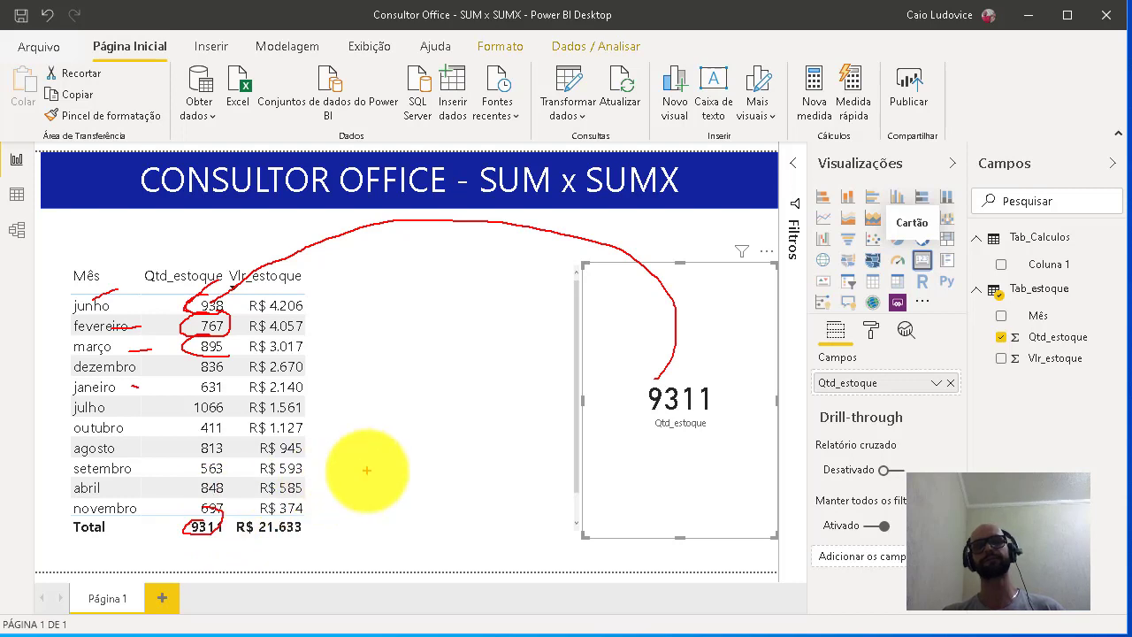
key("Escape")
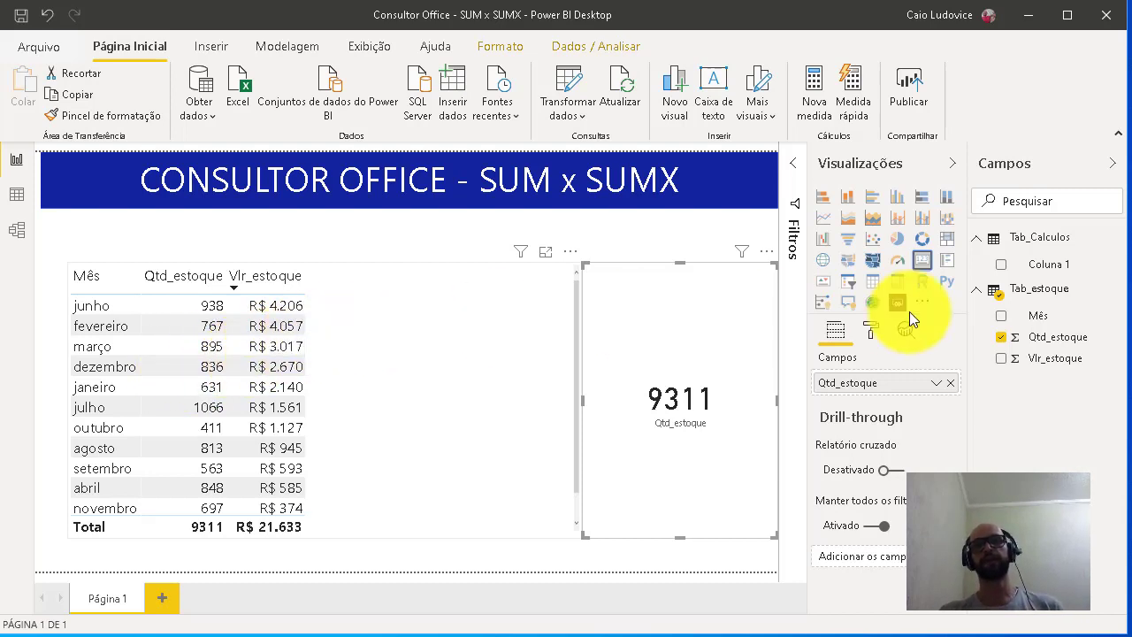
- Examine which aggregation is applied to the card's Qtd_estoque field and which alternatives are offered
left_click(935, 386)
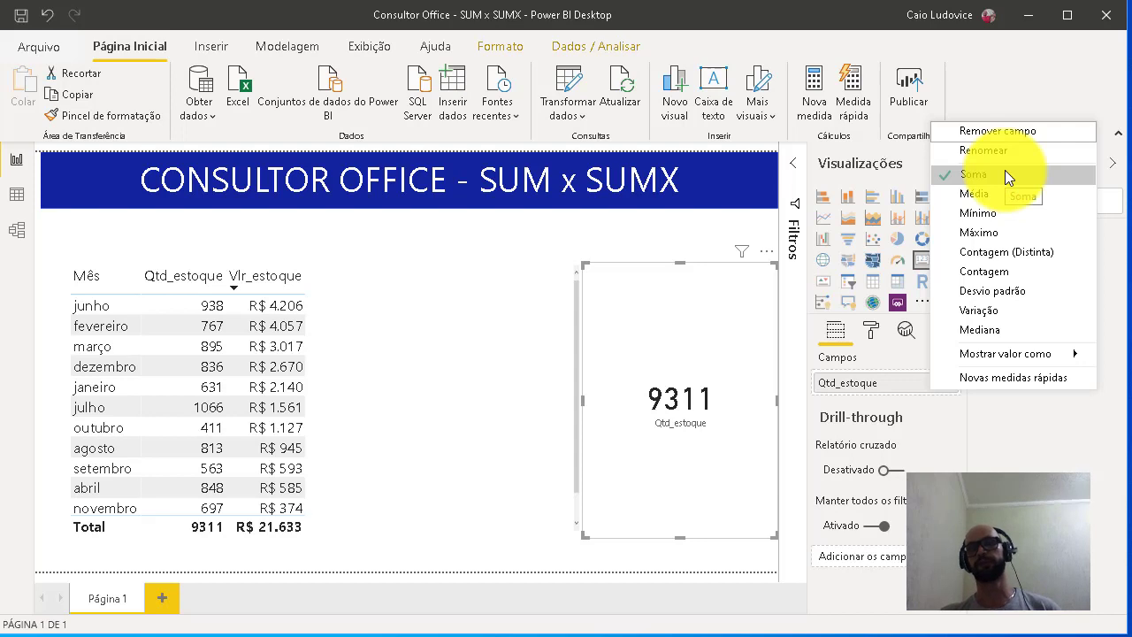
left_click(1030, 88)
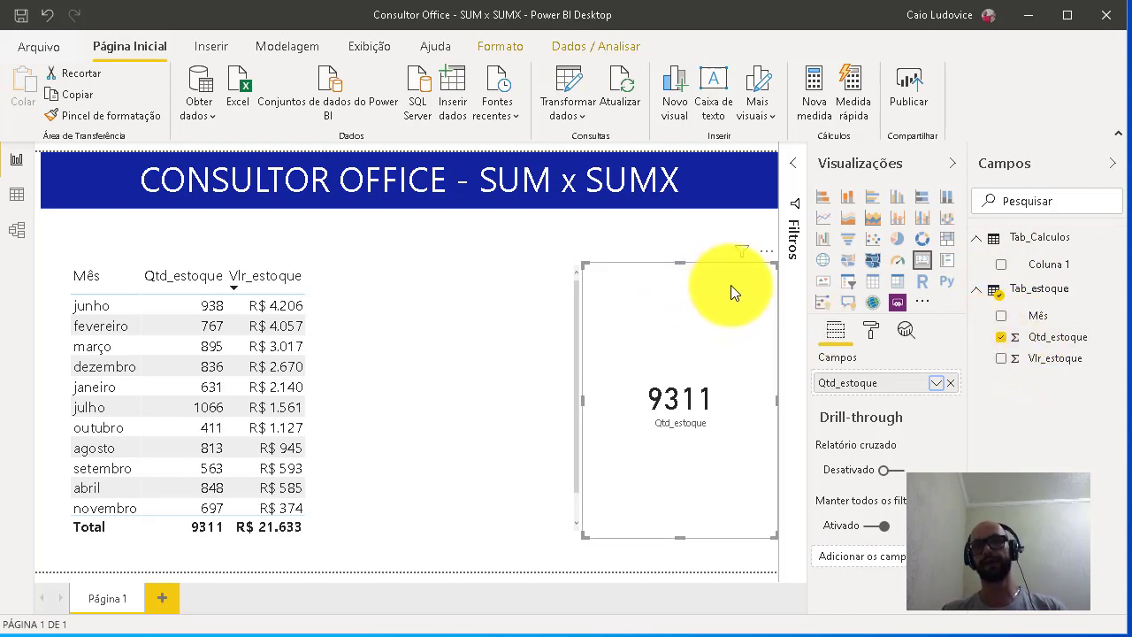
left_click(936, 388)
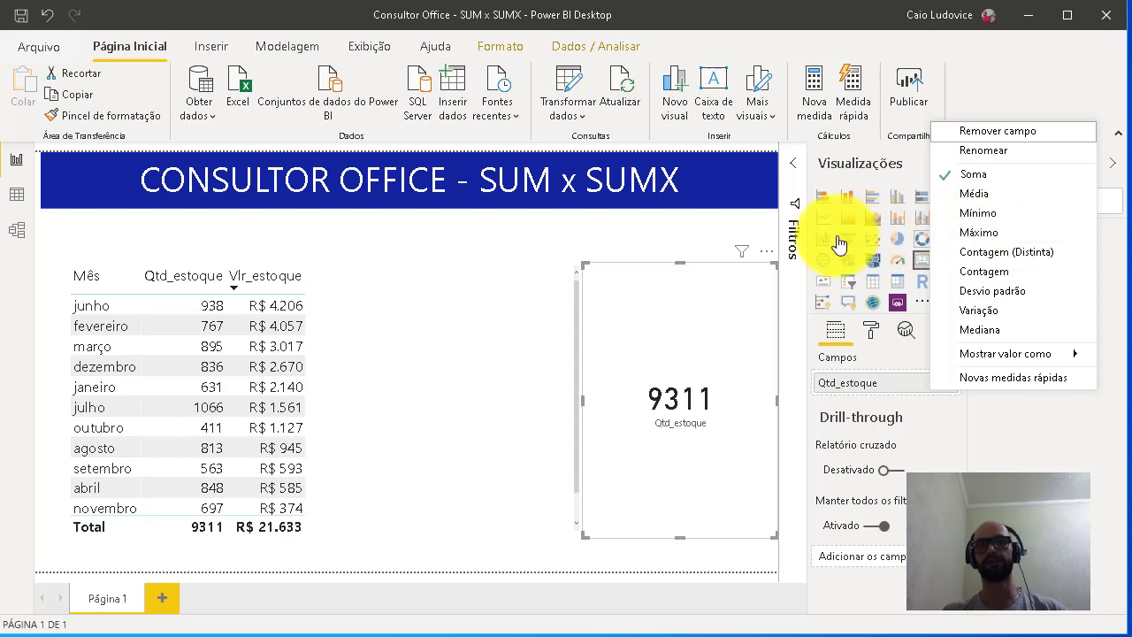
left_click(769, 261)
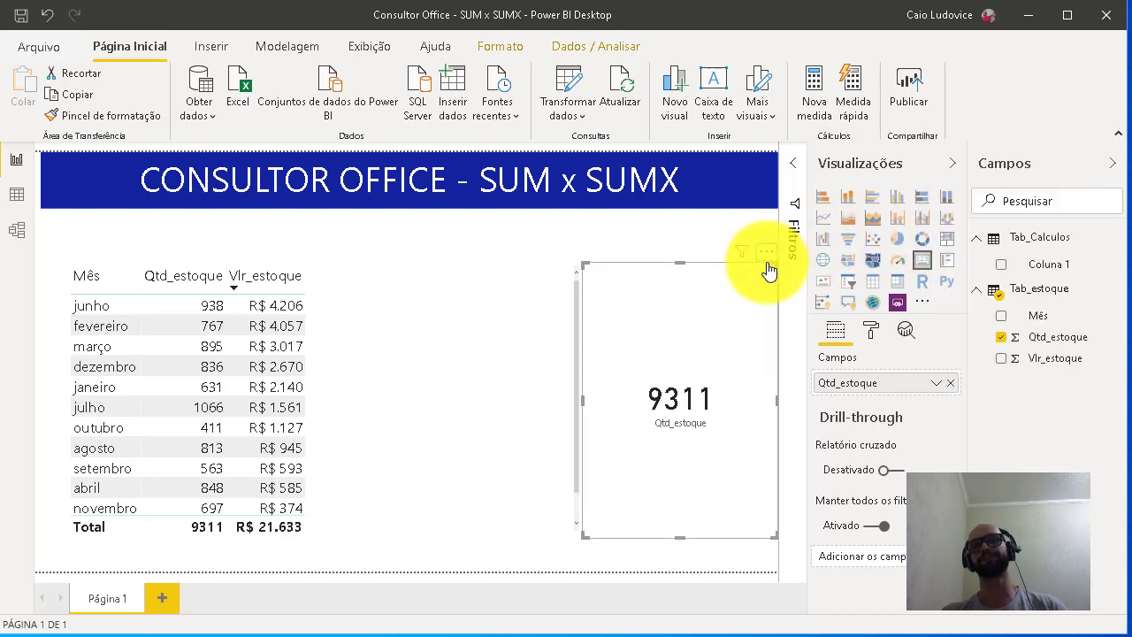
- Delete the Qtd_estoque card visual from the report page
left_click(767, 254)
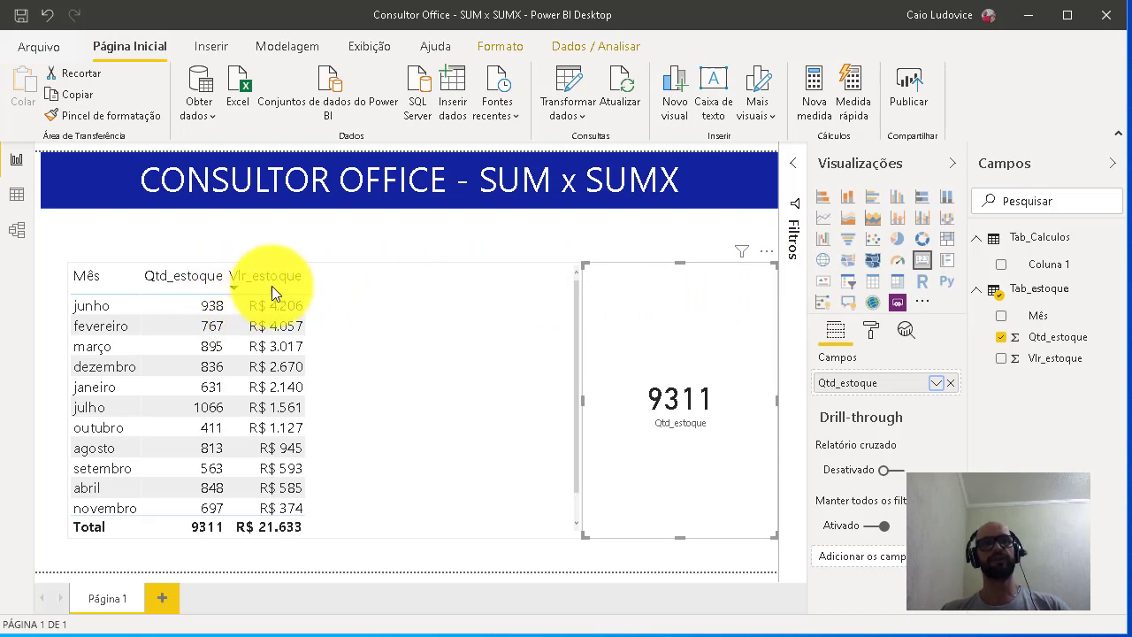
key("Delete")
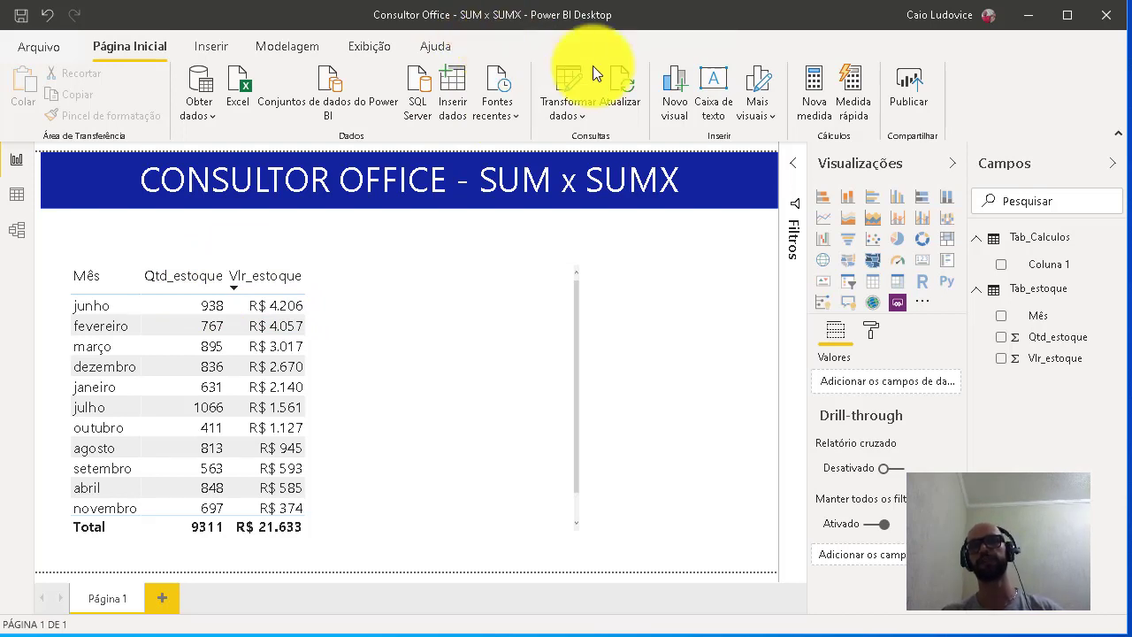
- Create a new measure in Tab_Calculos with the formula SUM(Tab_estoque[Qtd_estoque])
left_click(1053, 246)
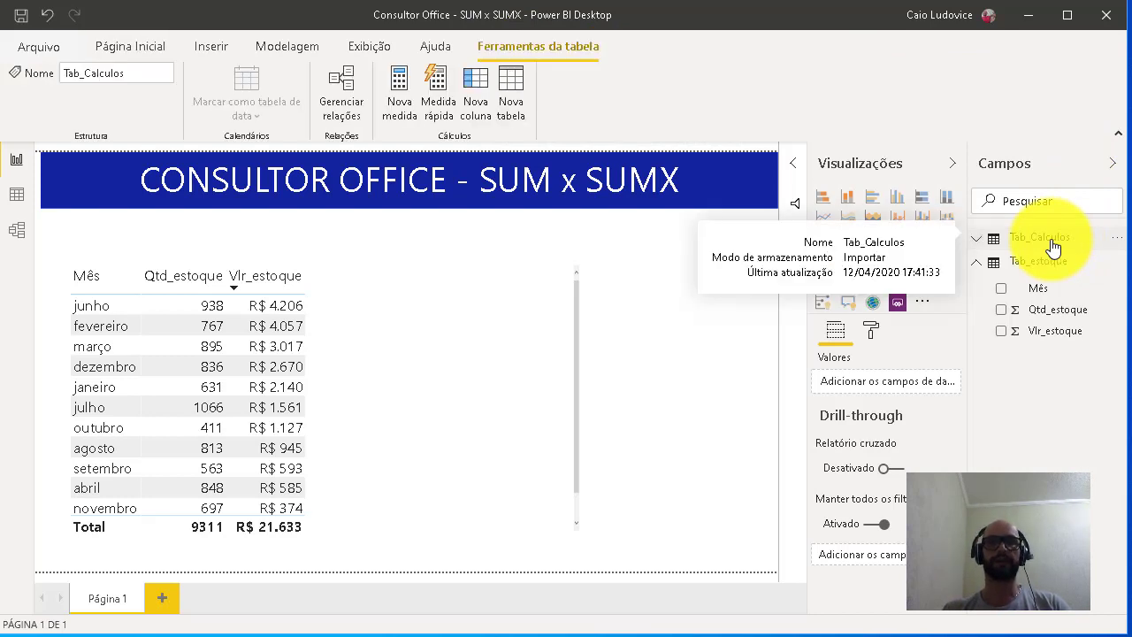
left_click(400, 101)
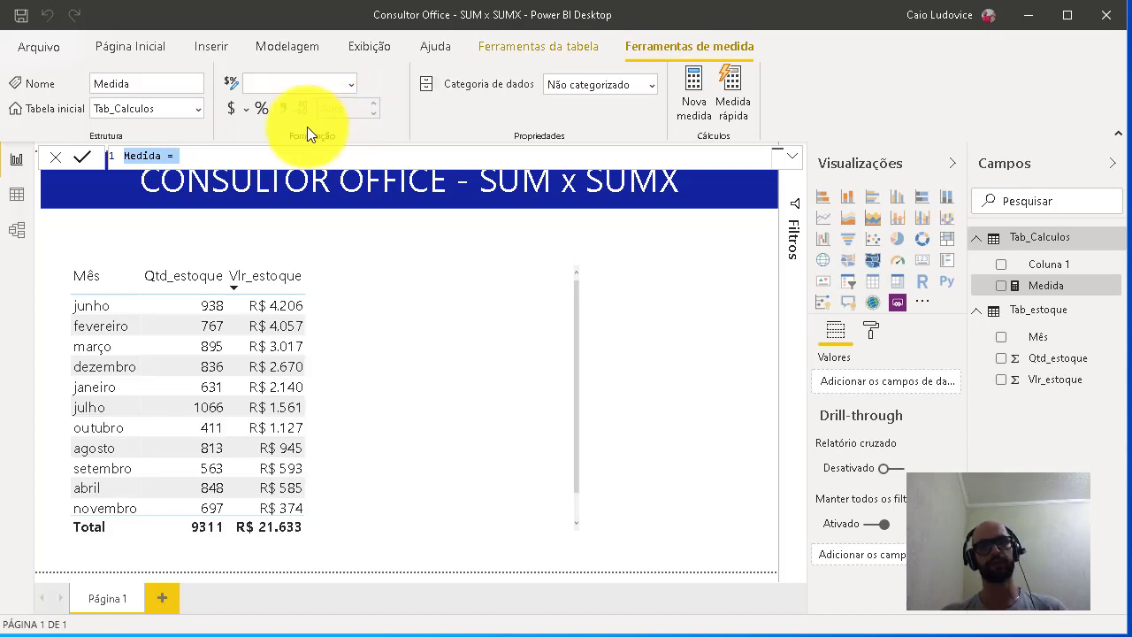
left_click(230, 157)
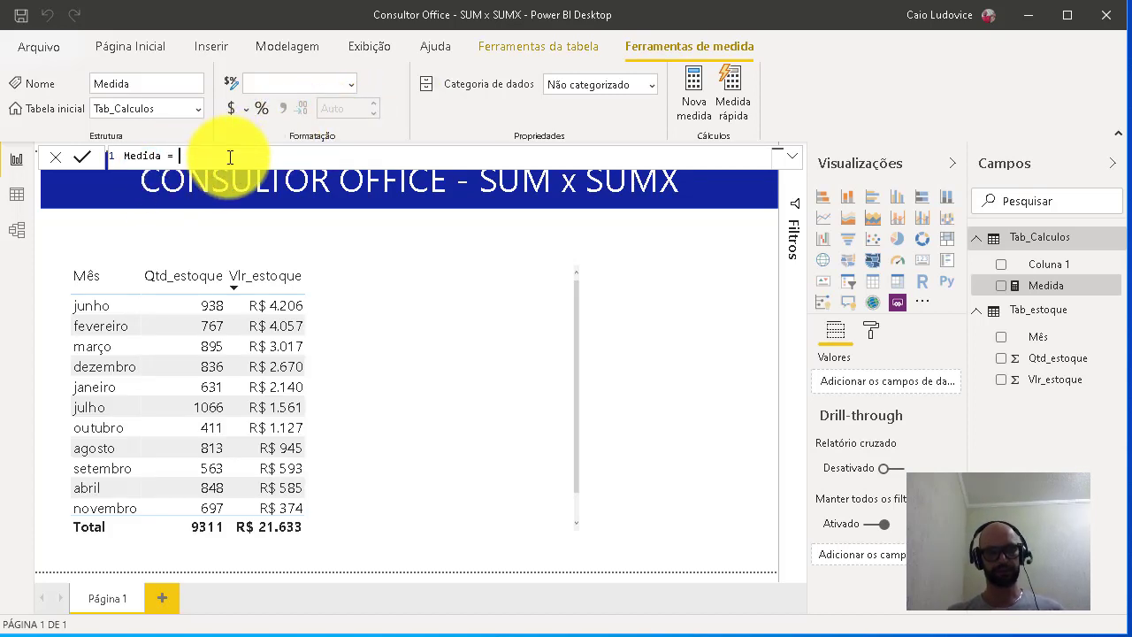
type("SUM")
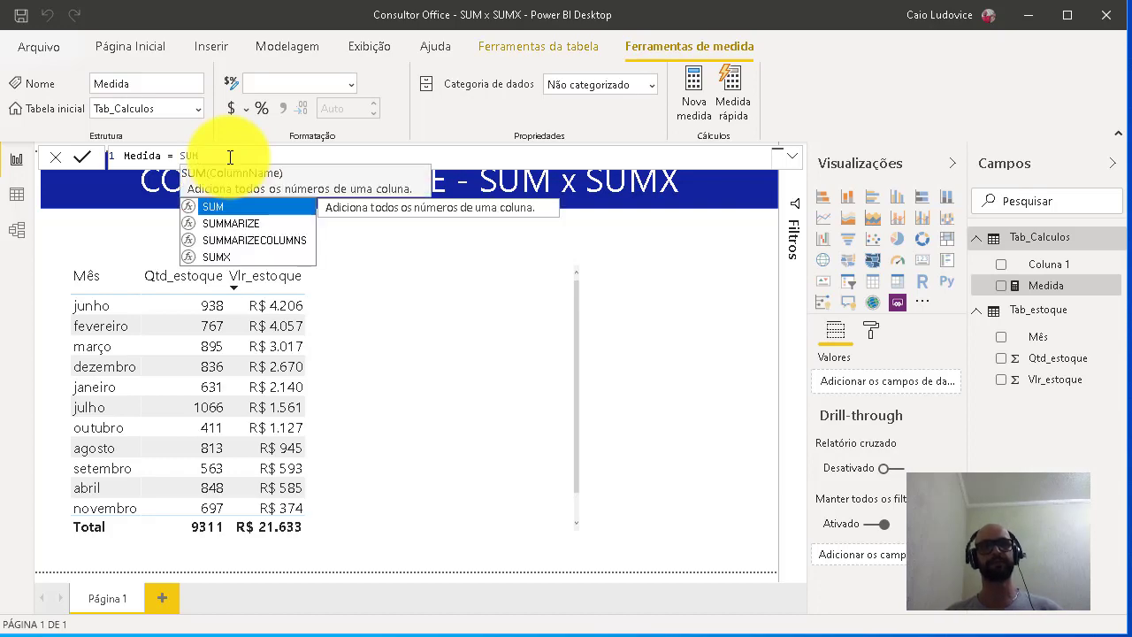
type("(")
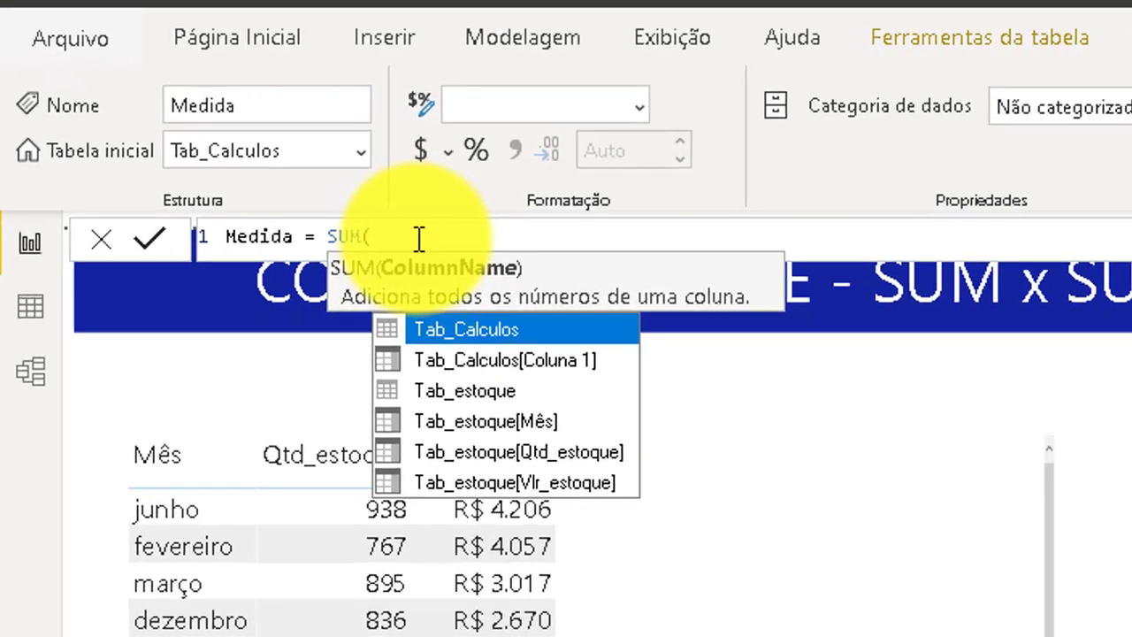
key("Down")
key("Down")
key("Down")
key("Down")
key("Tab")
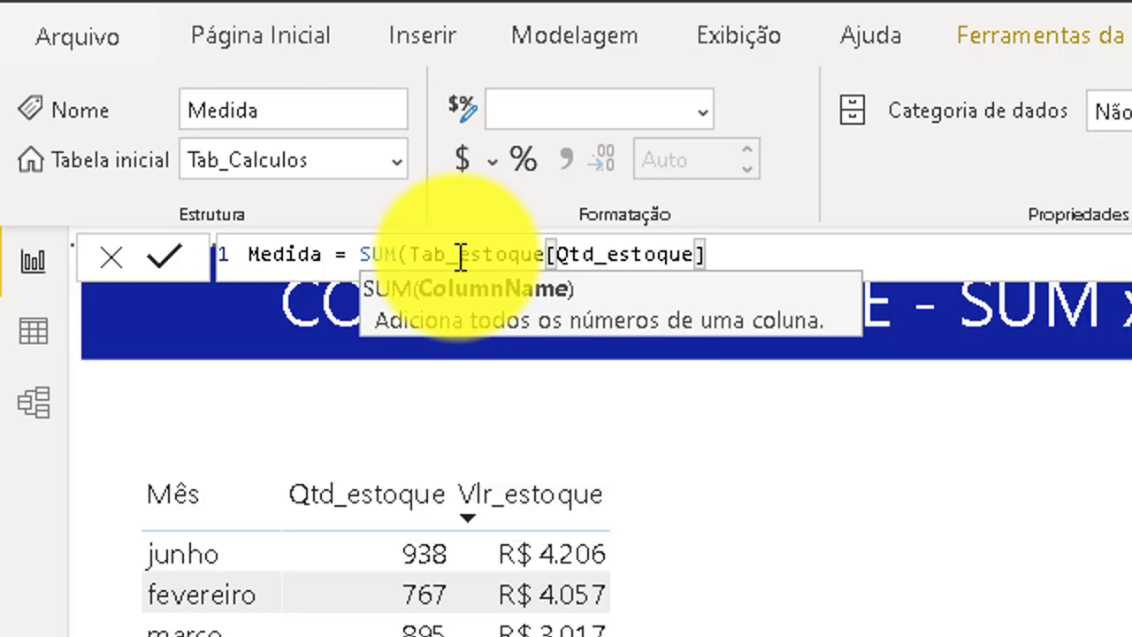
type(")")
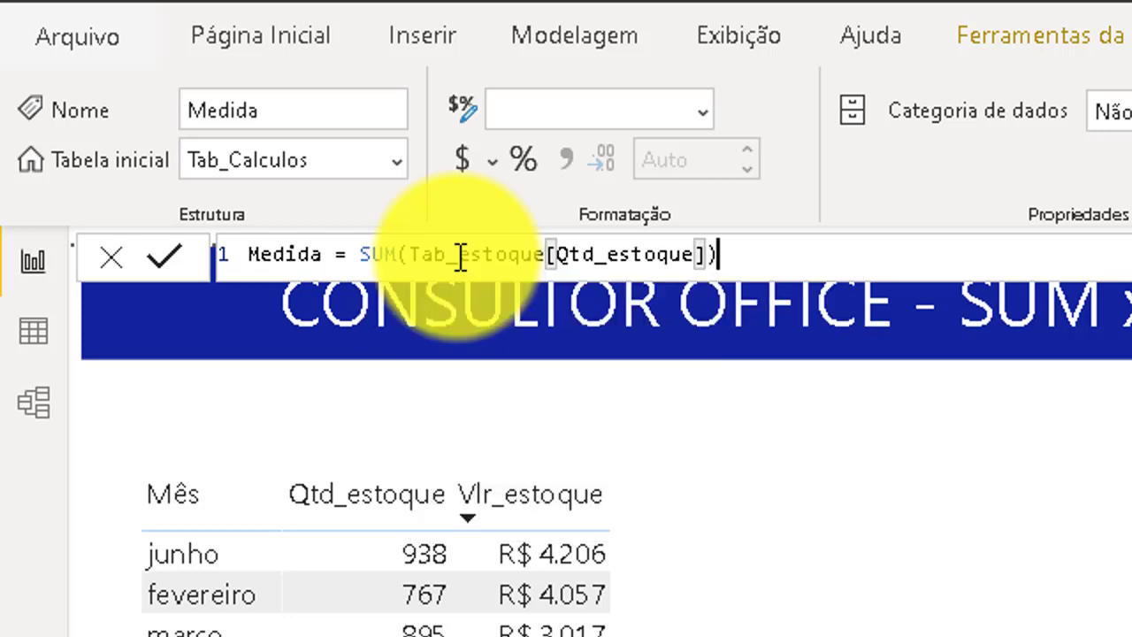
- Rename the new measure as Total Estoque and commit its formula in Tab_Calculos
left_click(341, 253)
key("BackSpace")
key("BackSpace")
key("BackSpace")
key("BackSpace")
key("BackSpace")
key("BackSpace")
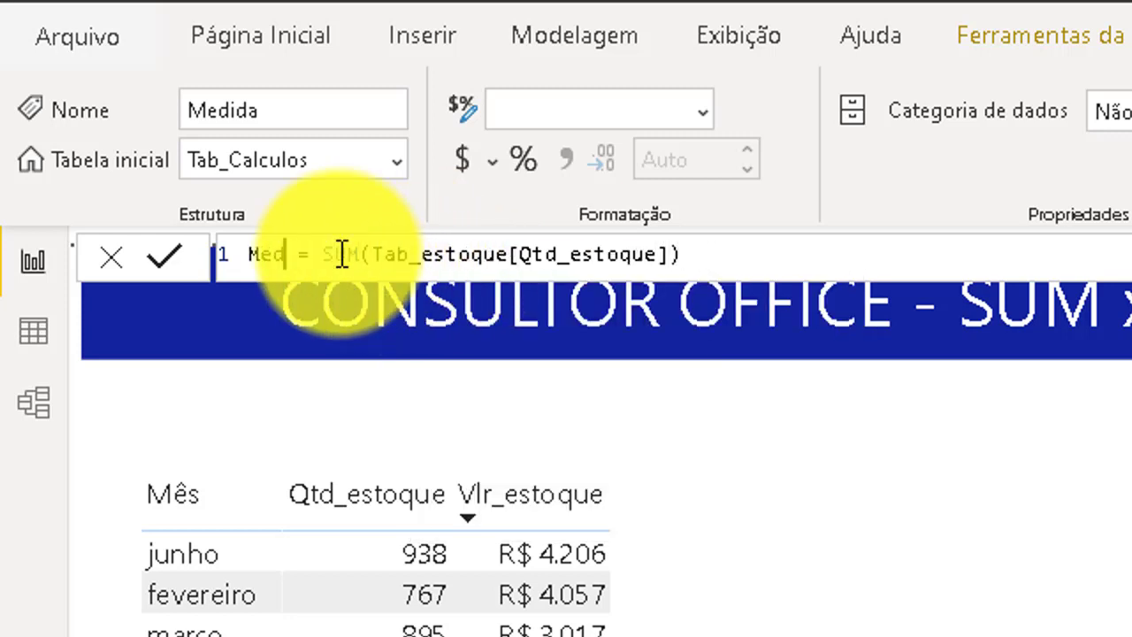
type("t")
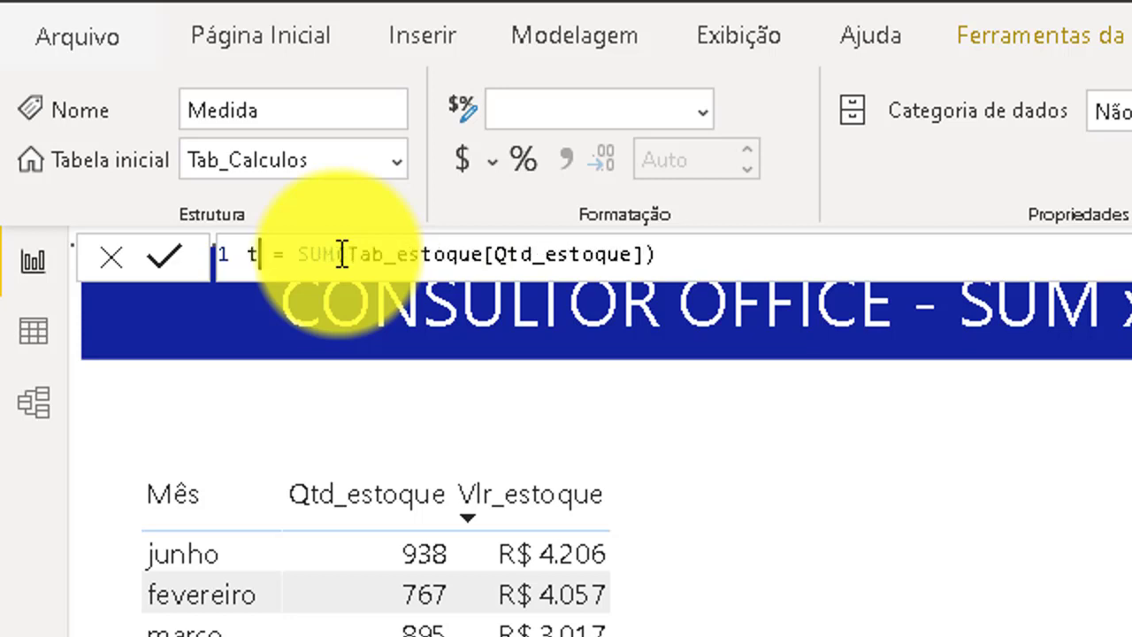
key("BackSpace")
type("Total Es")
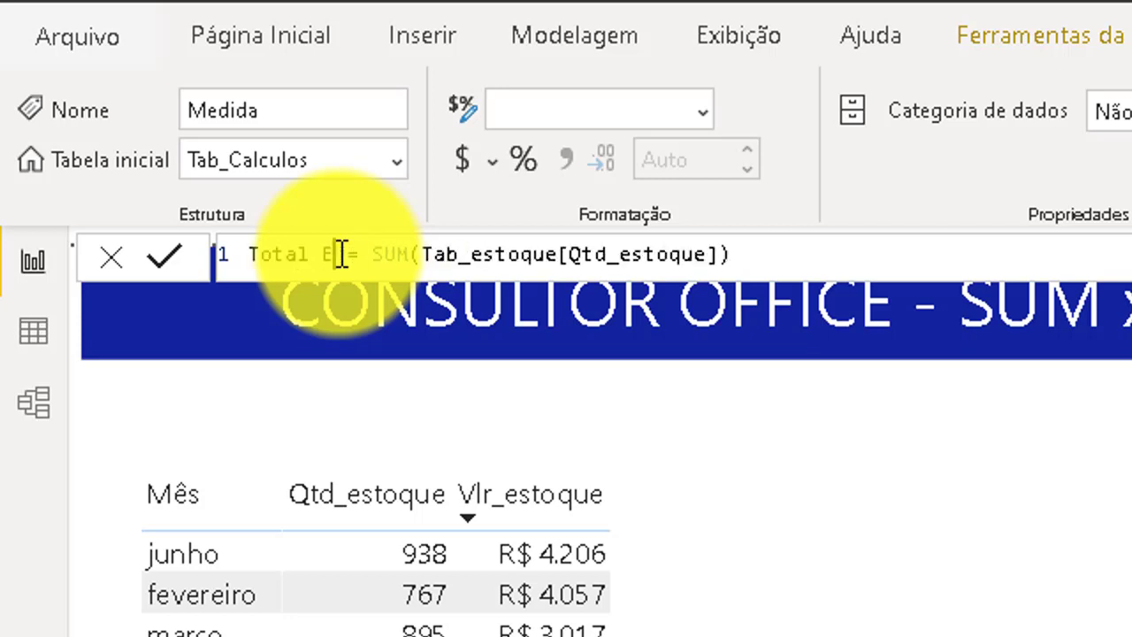
type("toque")
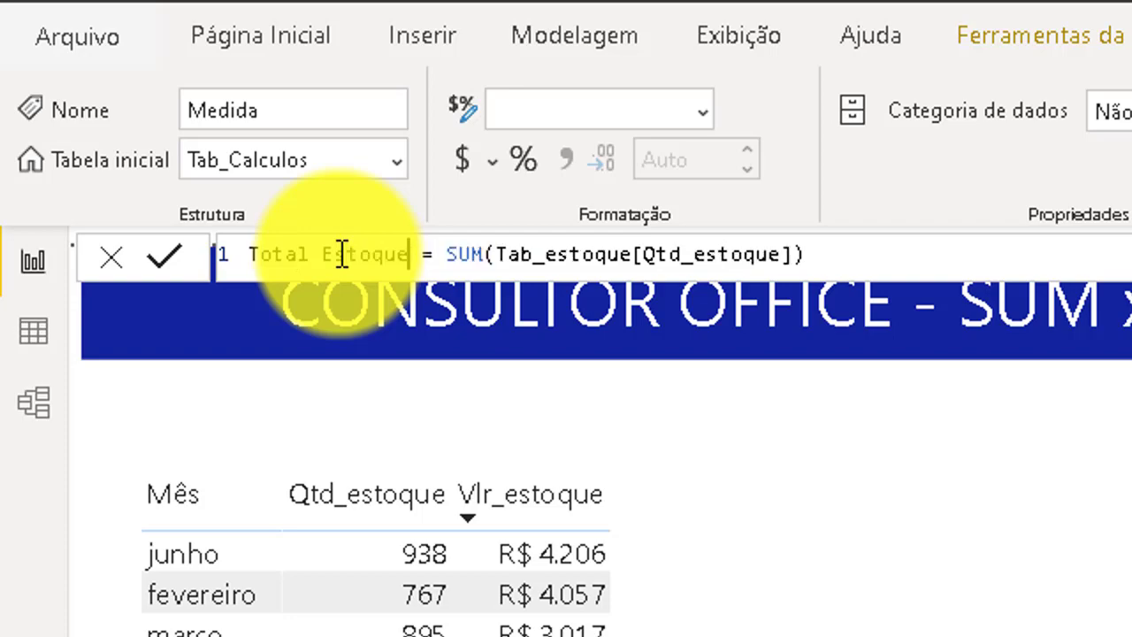
left_click(171, 255)
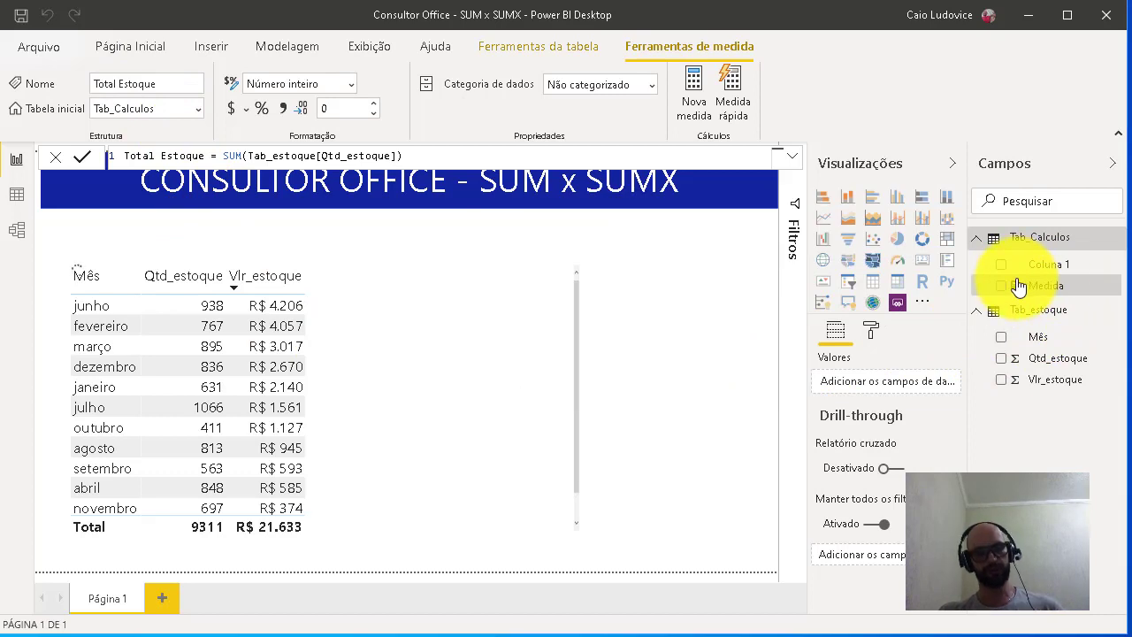
mouse_move(973, 283)
left_mouse_down()
mouse_move(1008, 306)
mouse_move(1103, 299)
mouse_move(1053, 263)
left_mouse_up()
key("Escape")
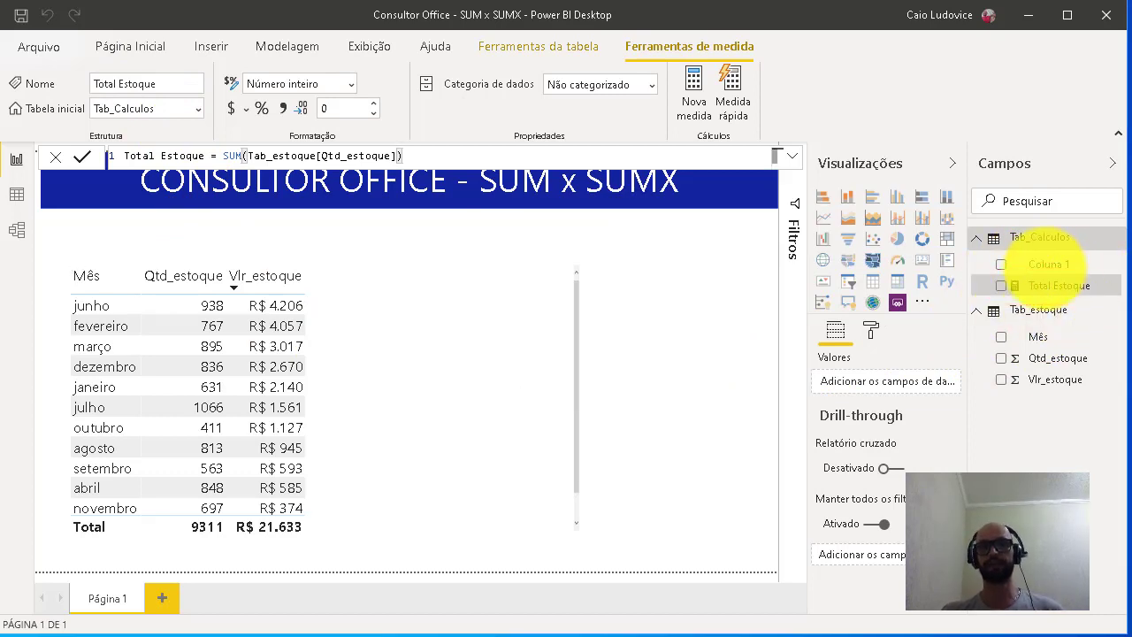
- Add the Total Estoque measure to the monthly stock table between Mês and Qtd_estoque
left_click(564, 330)
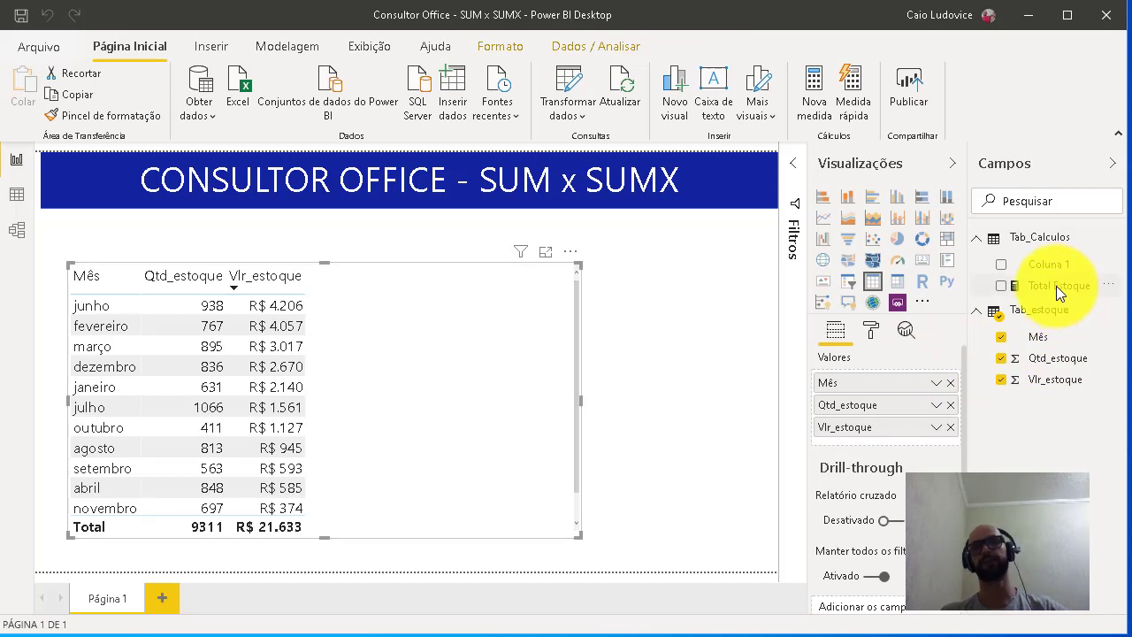
left_click_drag(1049, 300, 182, 276)
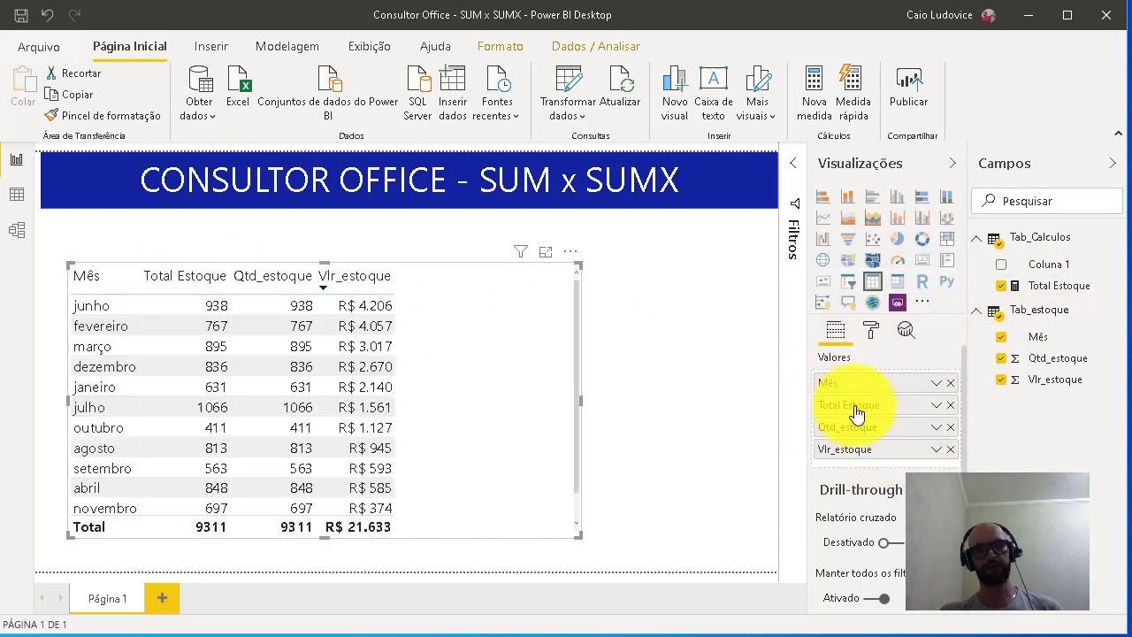
- Compare the Total Estoque and Qtd_estoque columns month by month and in the total row
mouse_move(809, 394)
left_mouse_down()
mouse_move(867, 437)
mouse_move(915, 442)
left_mouse_up()
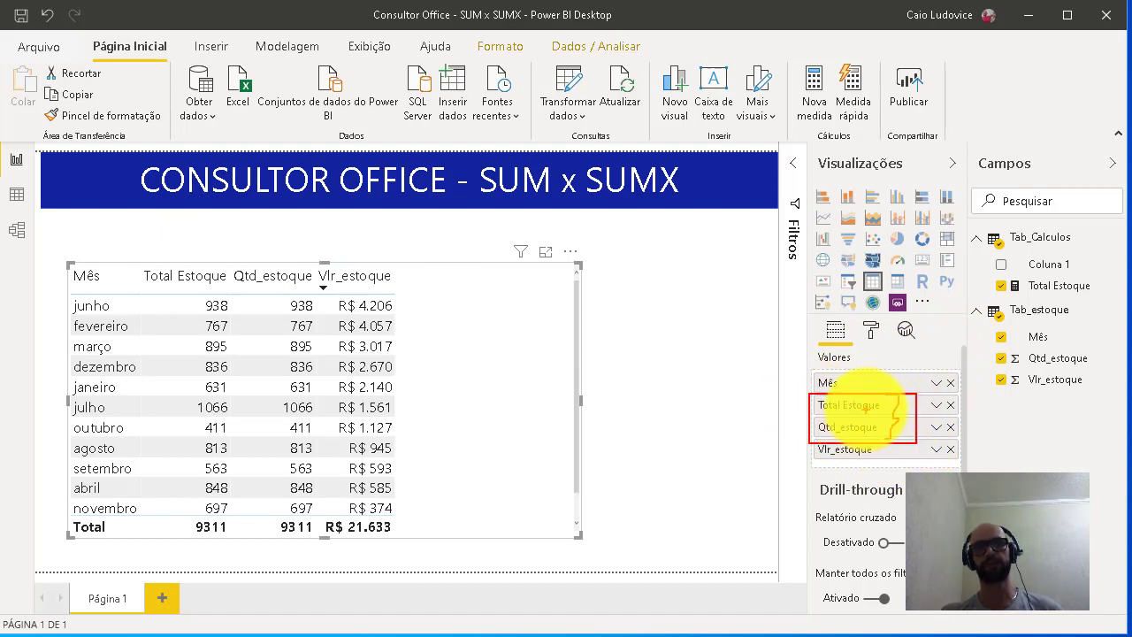
key("Escape")
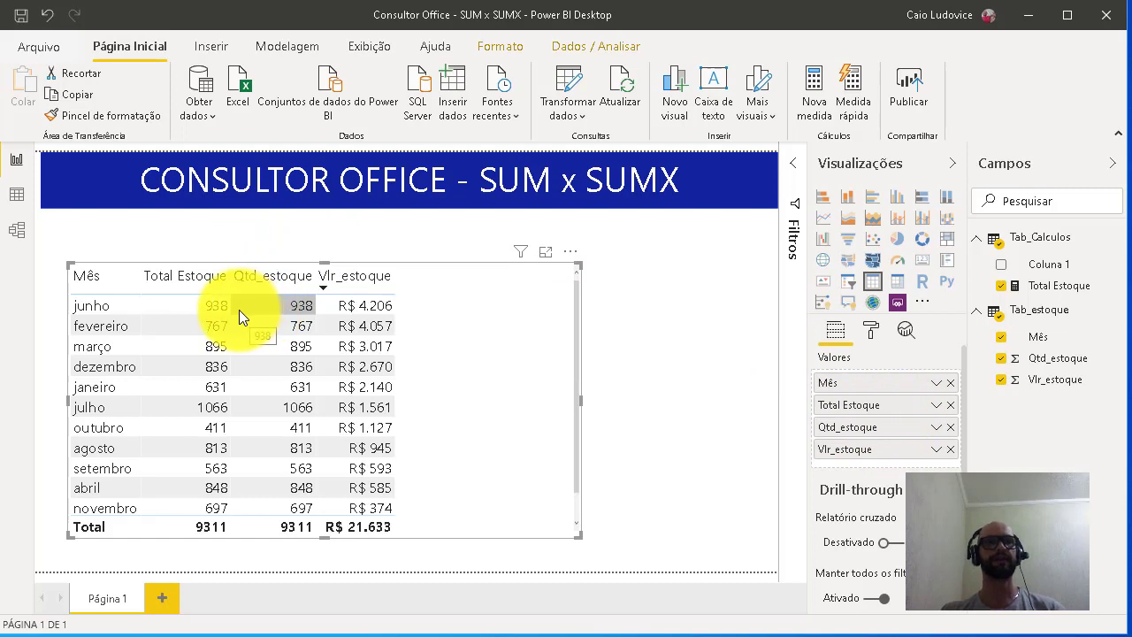
scroll(226, 323, "down", 1)
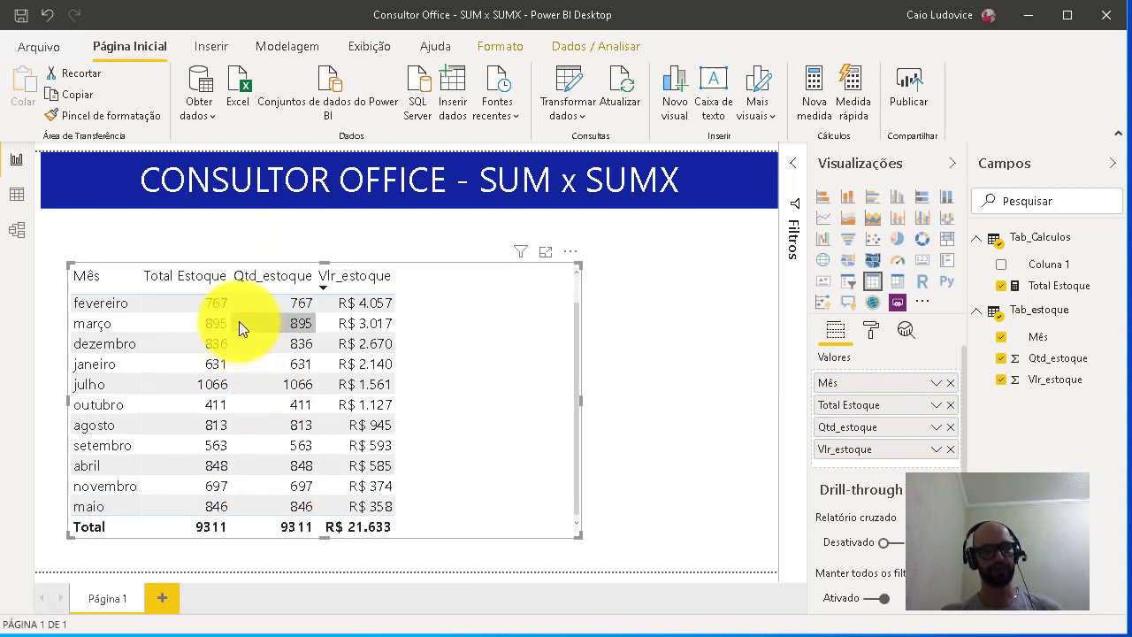
left_click_drag(126, 252, 320, 407)
left_click_drag(325, 447, 316, 544)
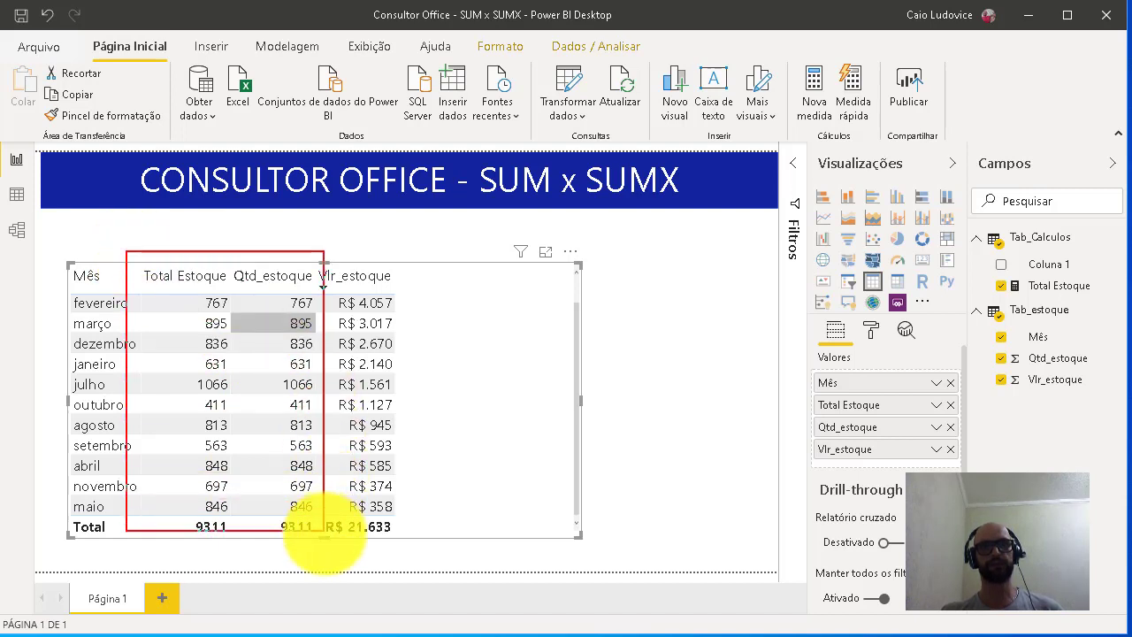
mouse_move(242, 529)
left_mouse_down()
mouse_move(285, 535)
mouse_move(304, 504)
left_mouse_up()
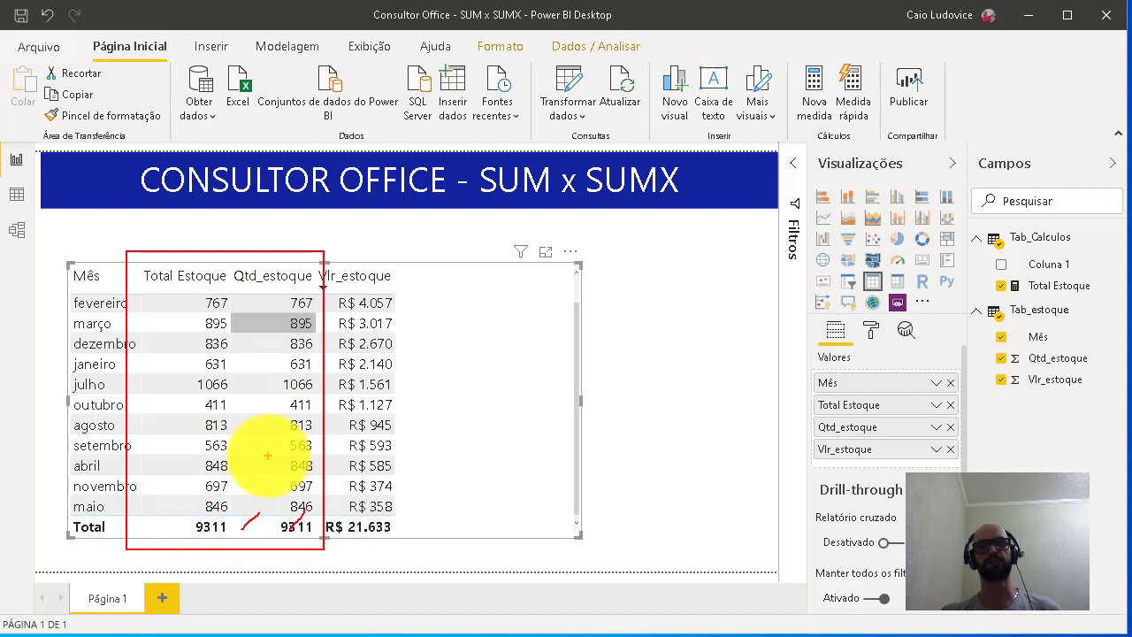
key("Escape")
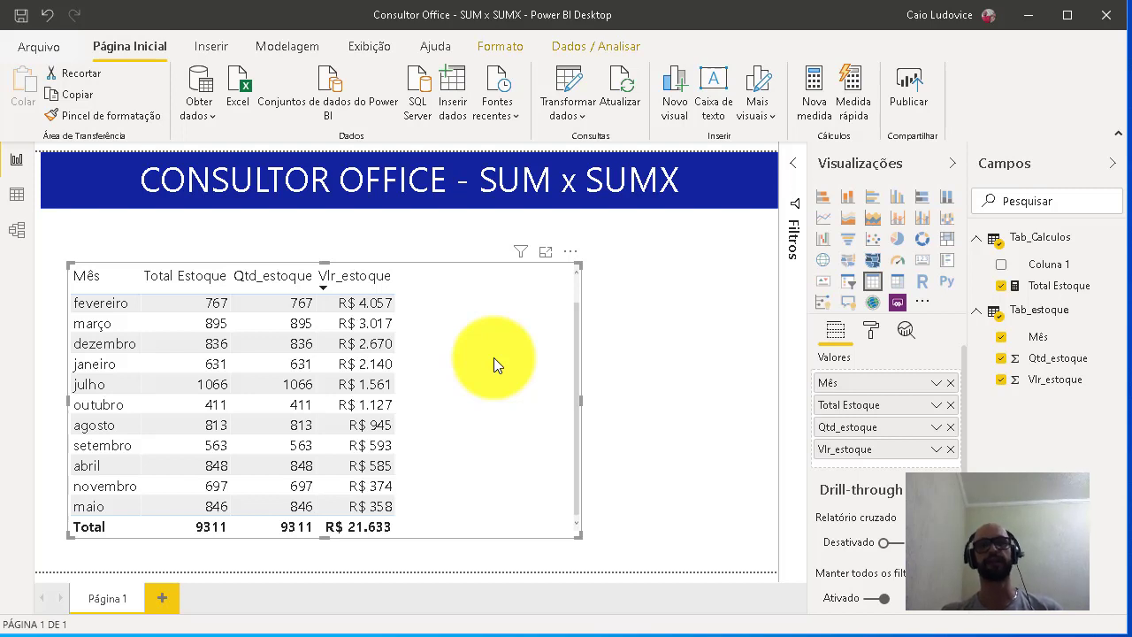
- Remove the Total Estoque measure from the monthly stock table
left_click(950, 412)
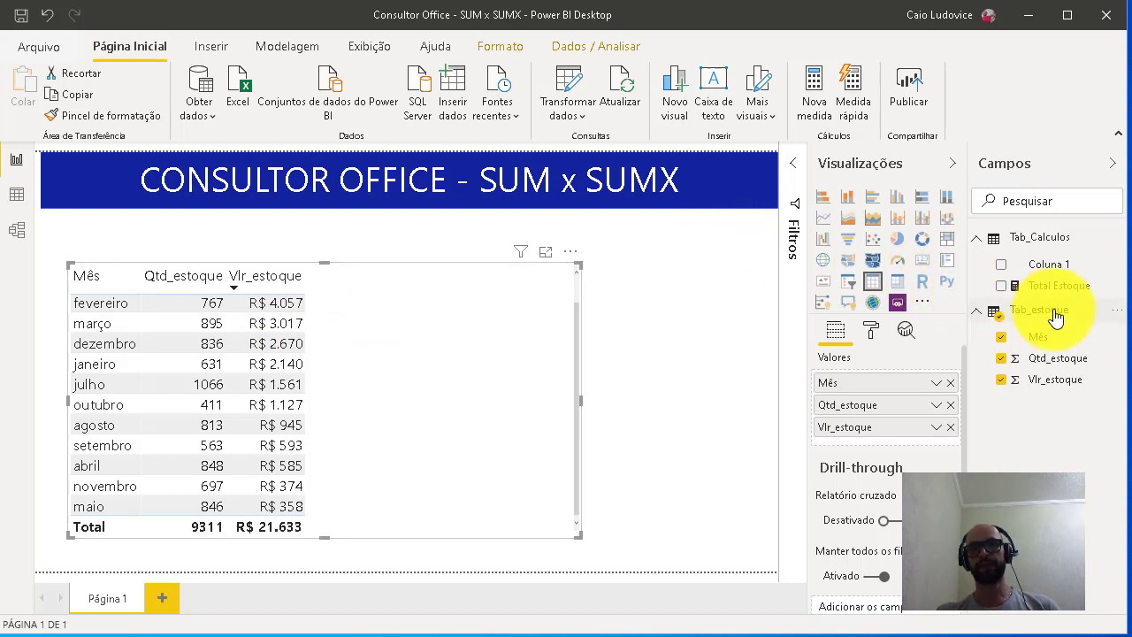
- Create another measure in Tab_Calculos and begin its formula with the SUMX function
left_click(995, 309)
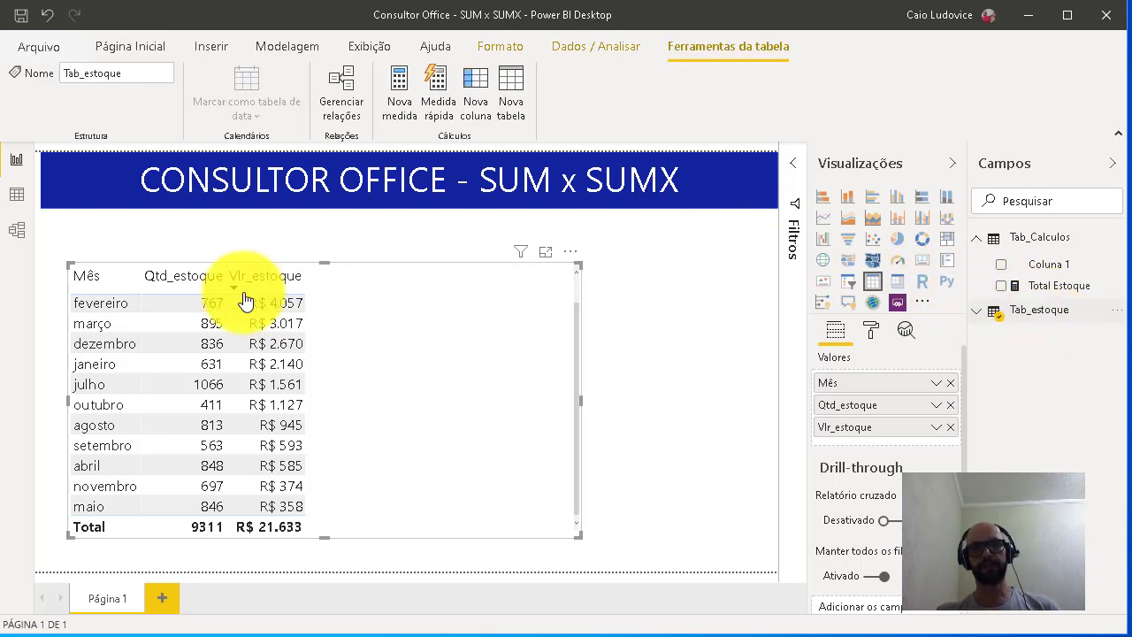
left_click(1064, 244)
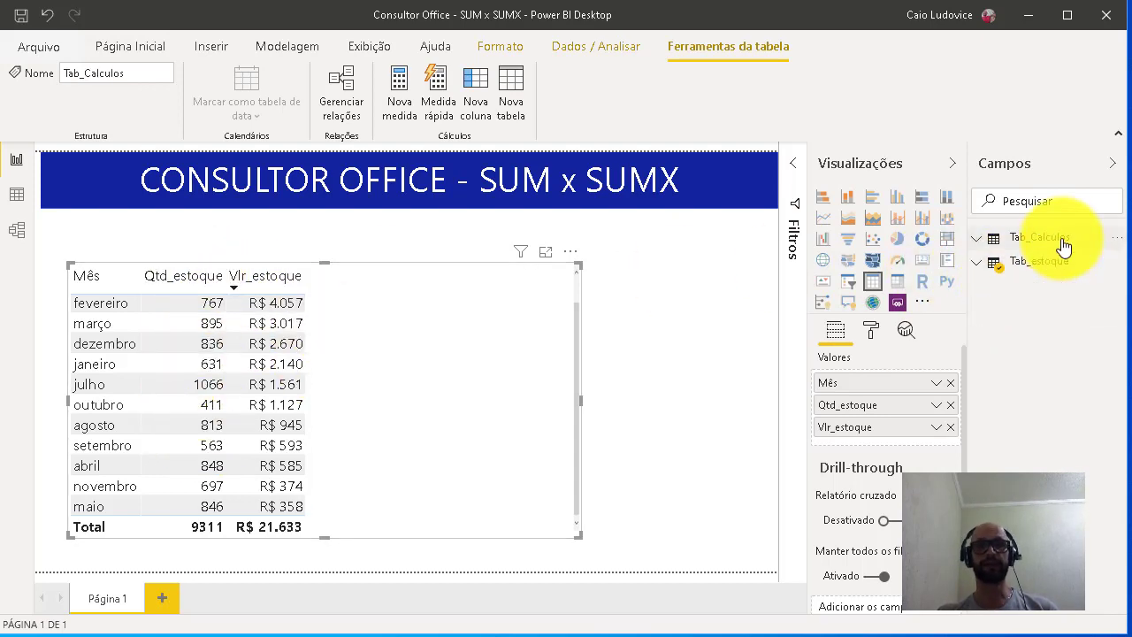
left_click(395, 102)
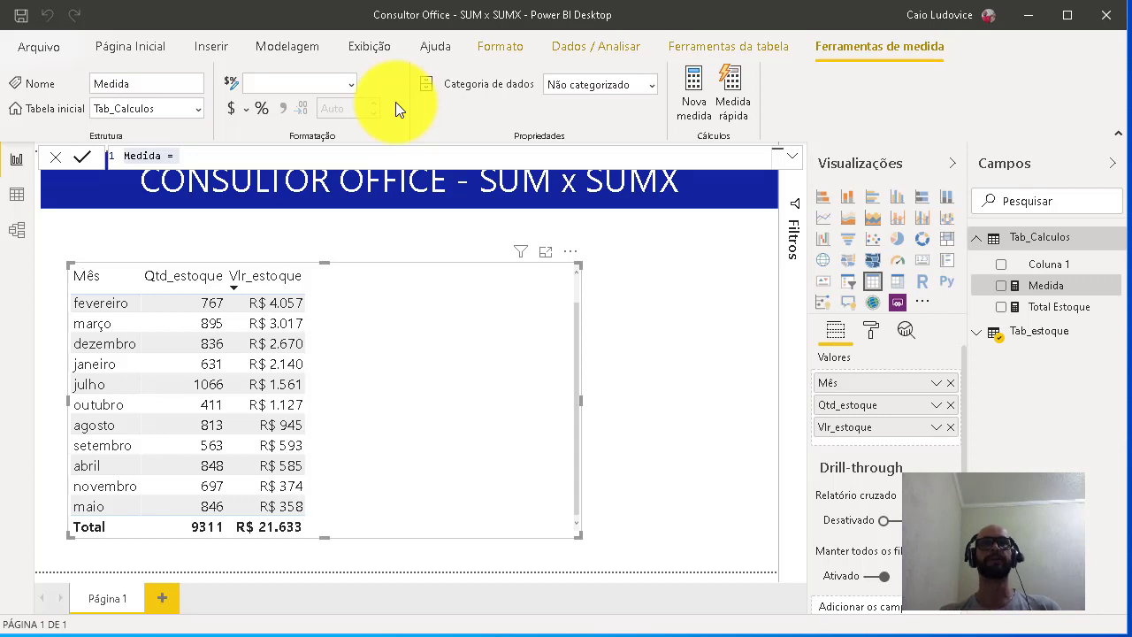
left_click(332, 159)
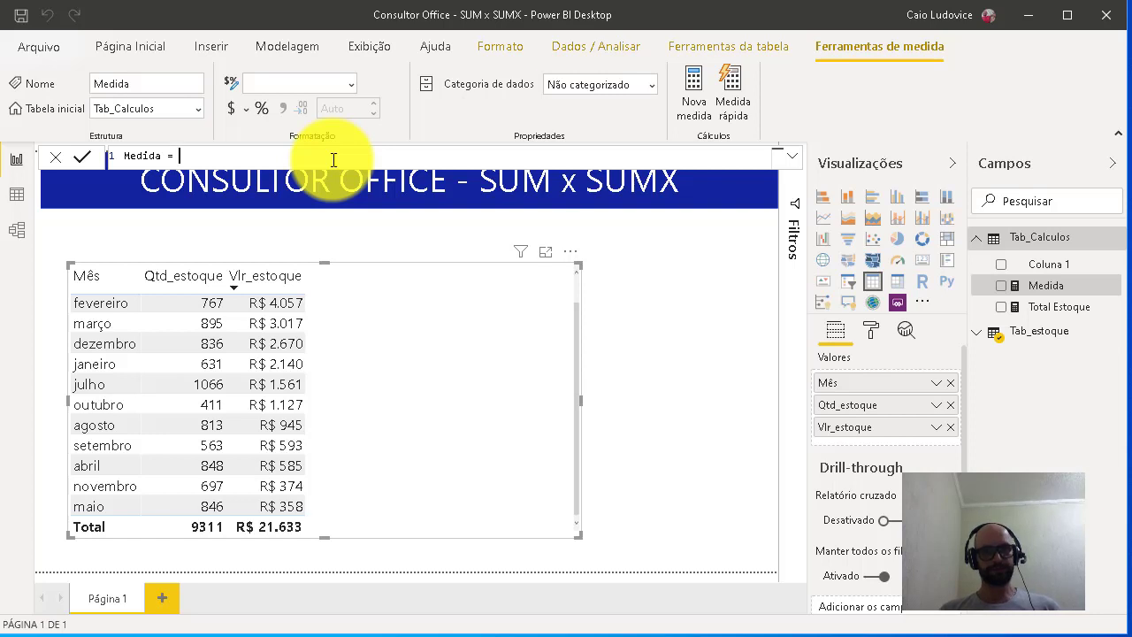
type("Vlr")
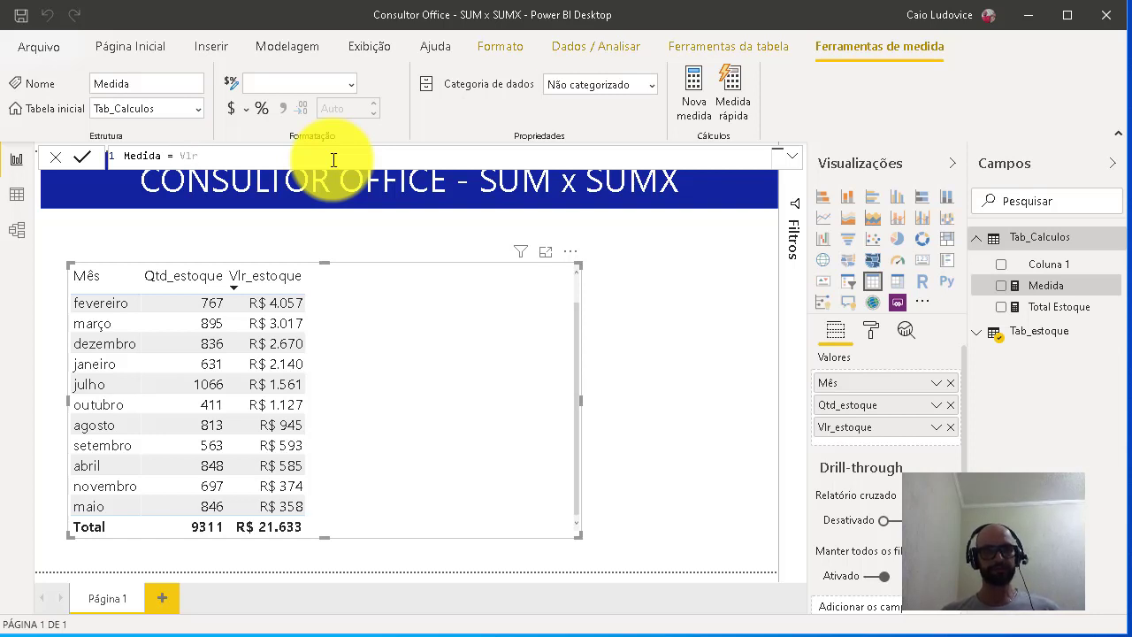
key("BackSpace")
key("BackSpace")
key("BackSpace")
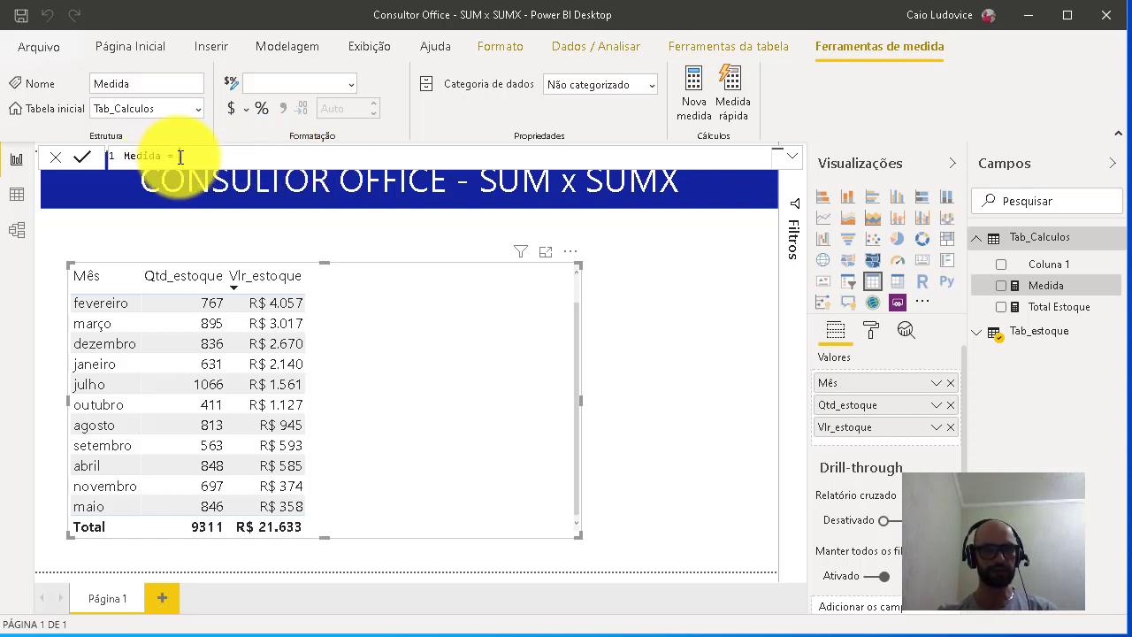
type("SUMX(")
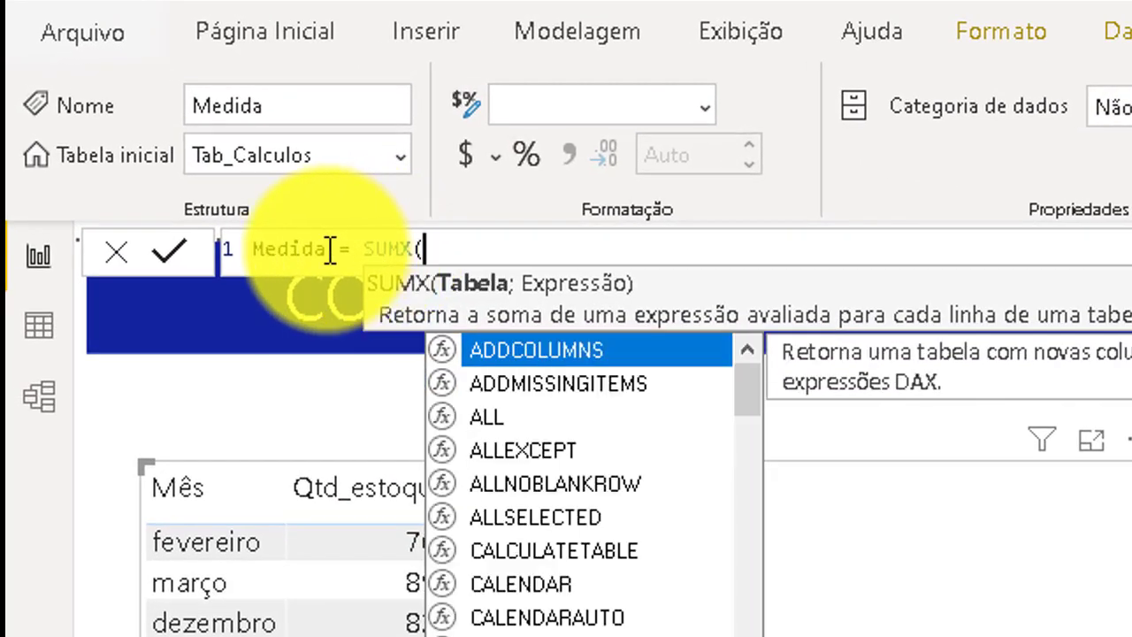
key("Escape")
- Rename the SUMX measure in its formula as Vlr_Unit_estoque
key("BackSpace")
key("BackSpace")
key("BackSpace")
key("BackSpace")
key("BackSpace")
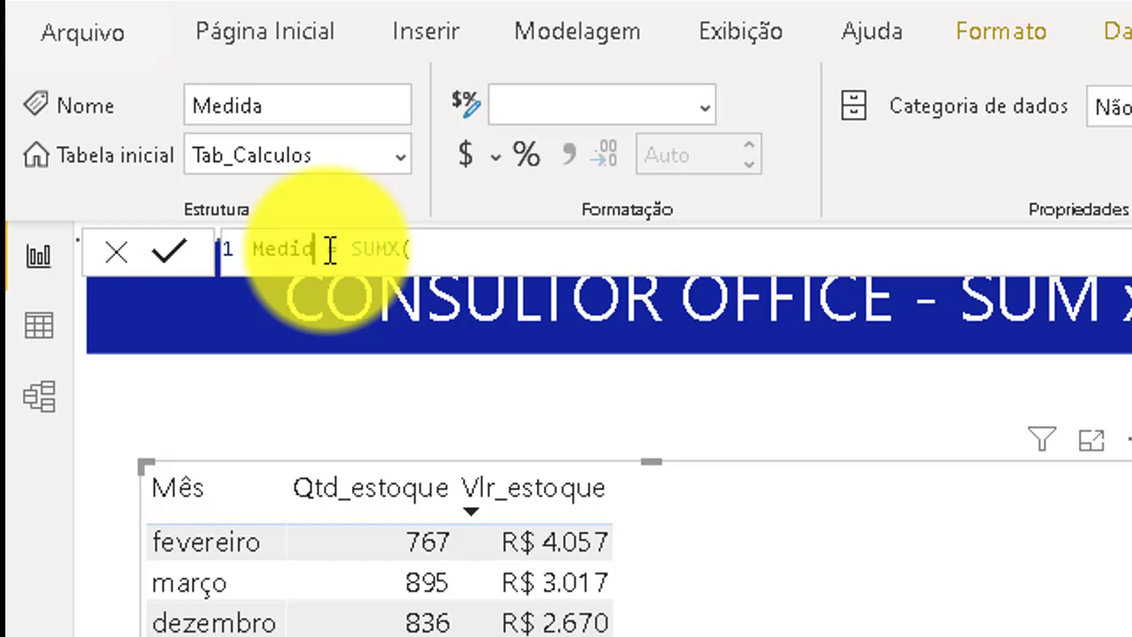
key("BackSpace")
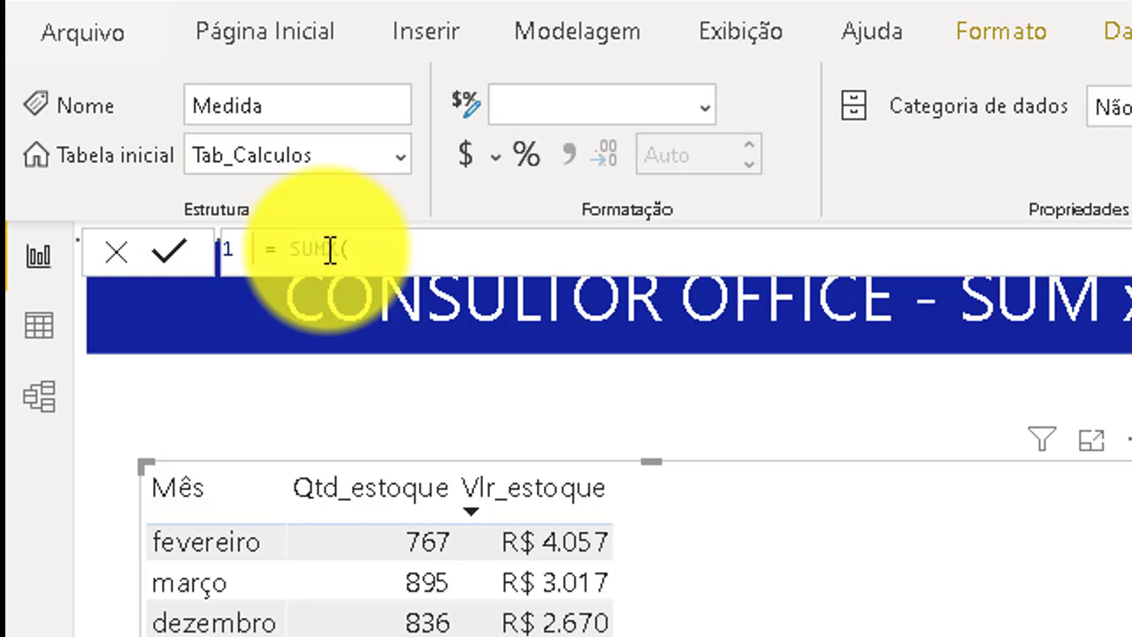
type("Vlr_Unit ")
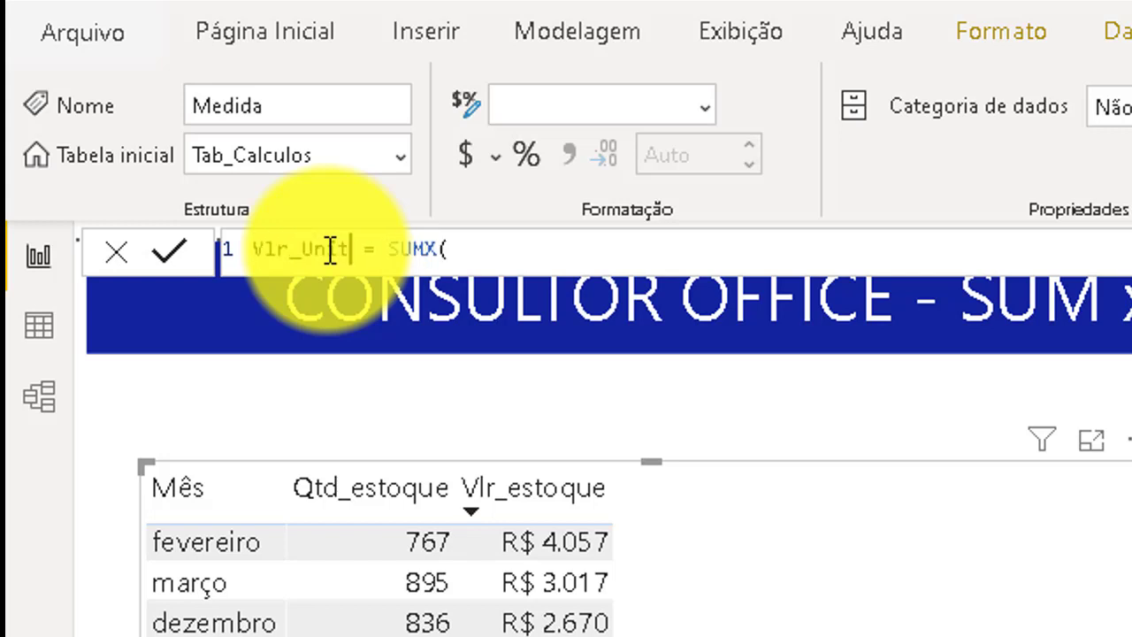
type("_estoque")
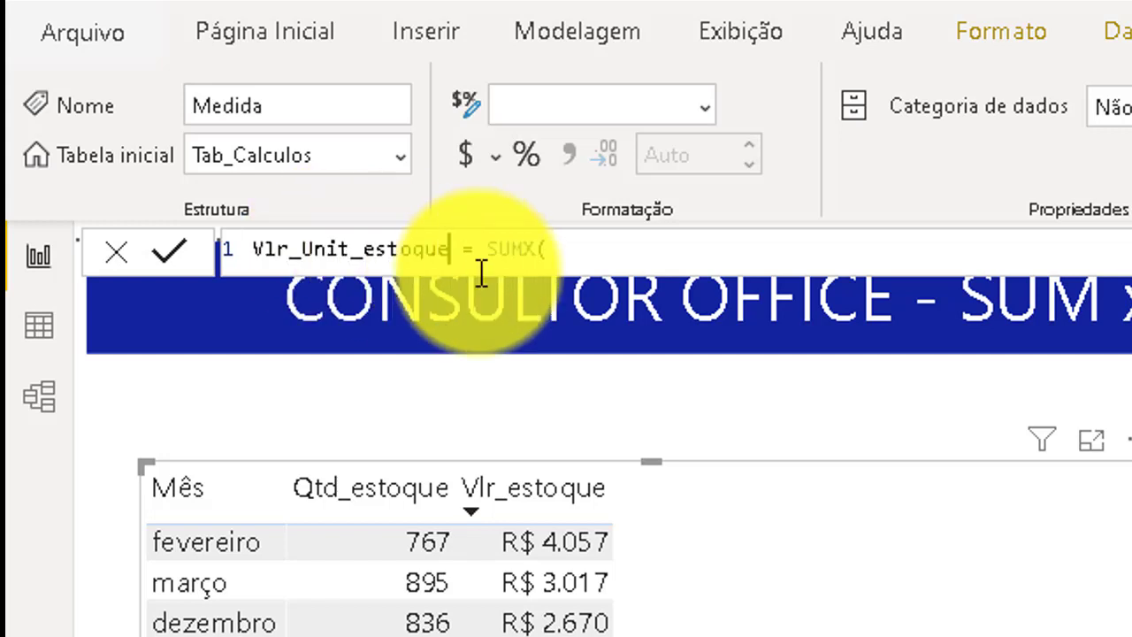
- Enter Tab_estoque as the table argument of SUMX, followed by a semicolon for the expression argument
key("BackSpace")
key("BackSpace")
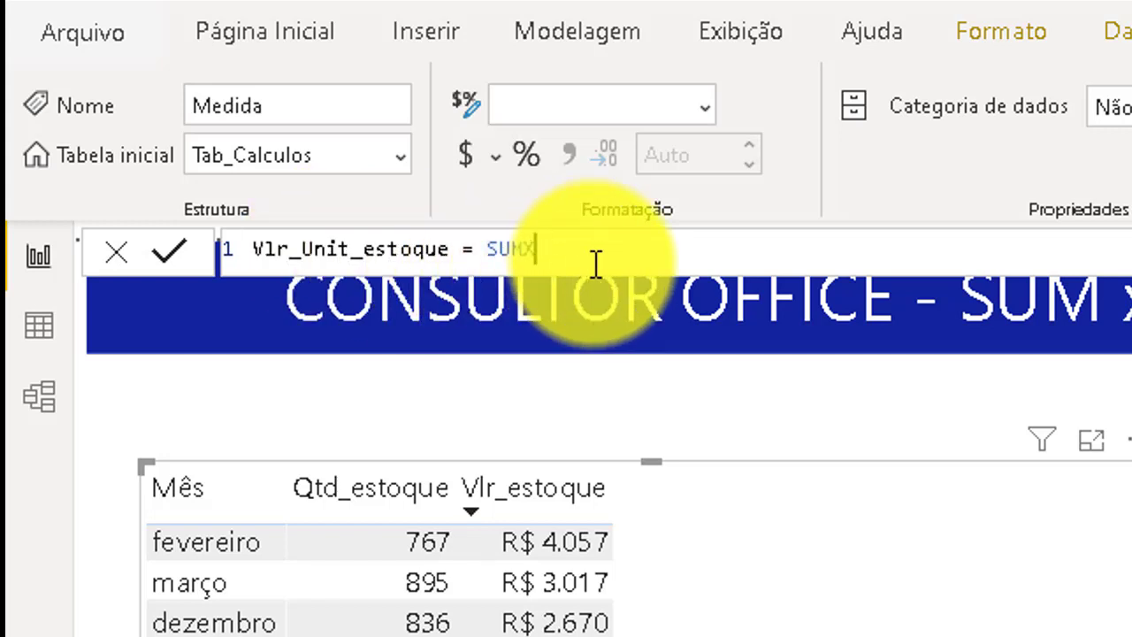
type("X(")
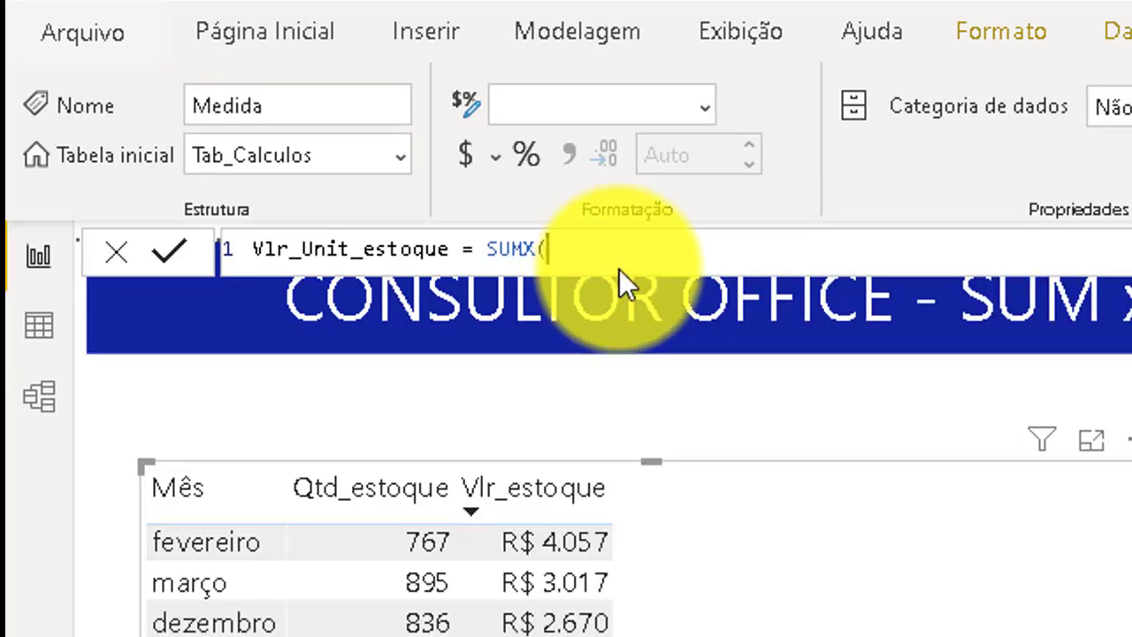
type("tab")
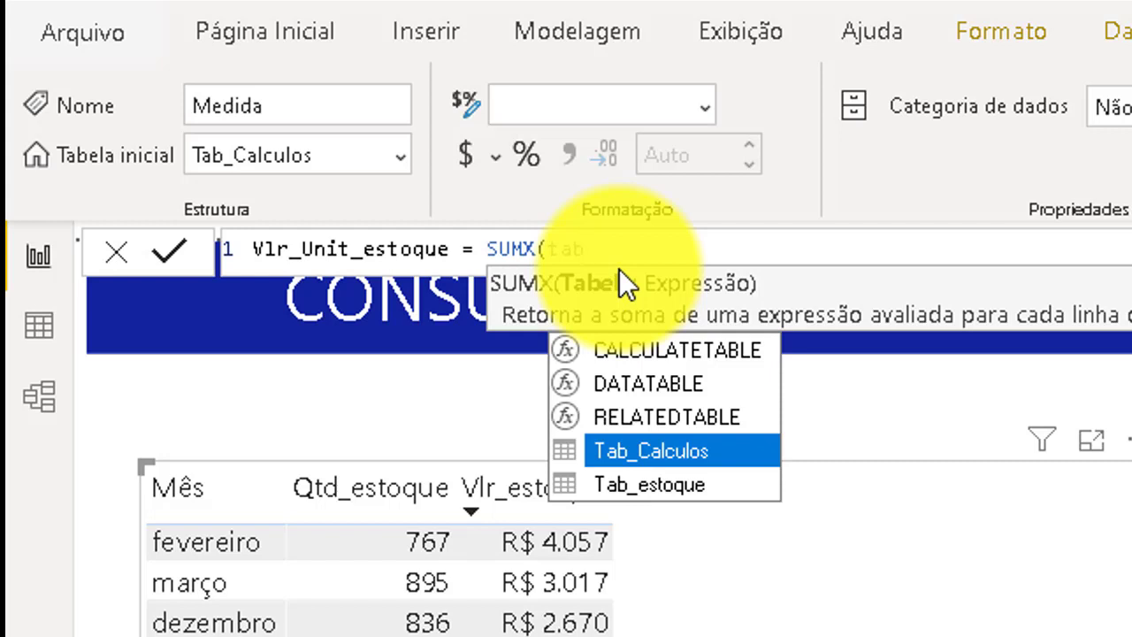
key("Down")
key("Tab")
type(";")
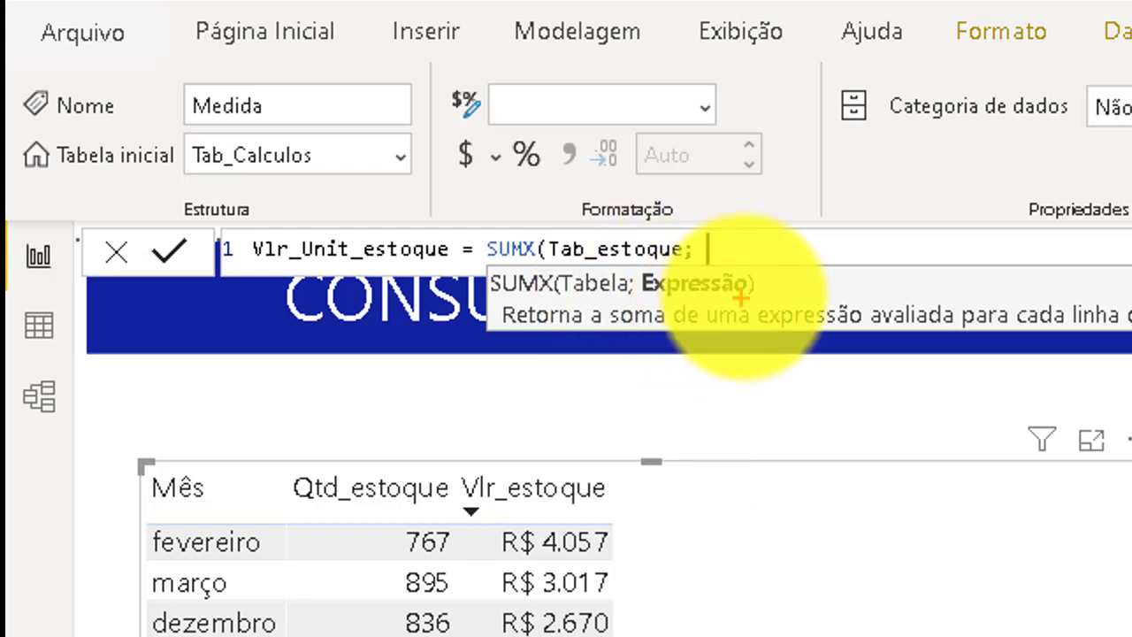
mouse_move(740, 282)
left_mouse_down()
mouse_move(756, 204)
mouse_move(594, 164)
mouse_move(515, 234)
mouse_move(557, 234)
left_mouse_up()
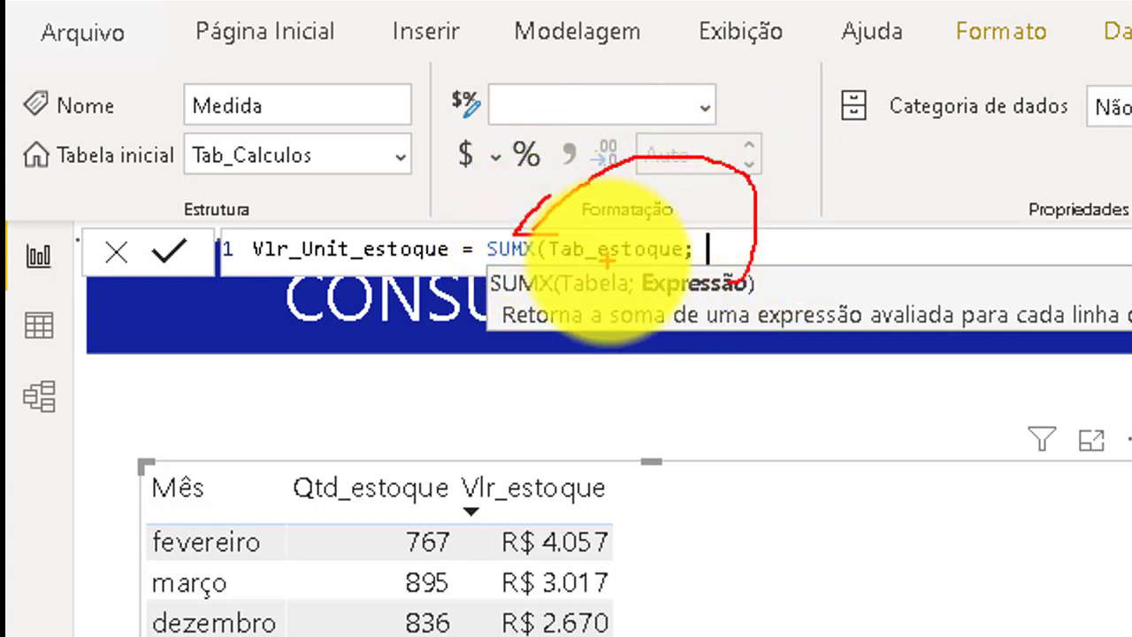
type("t")
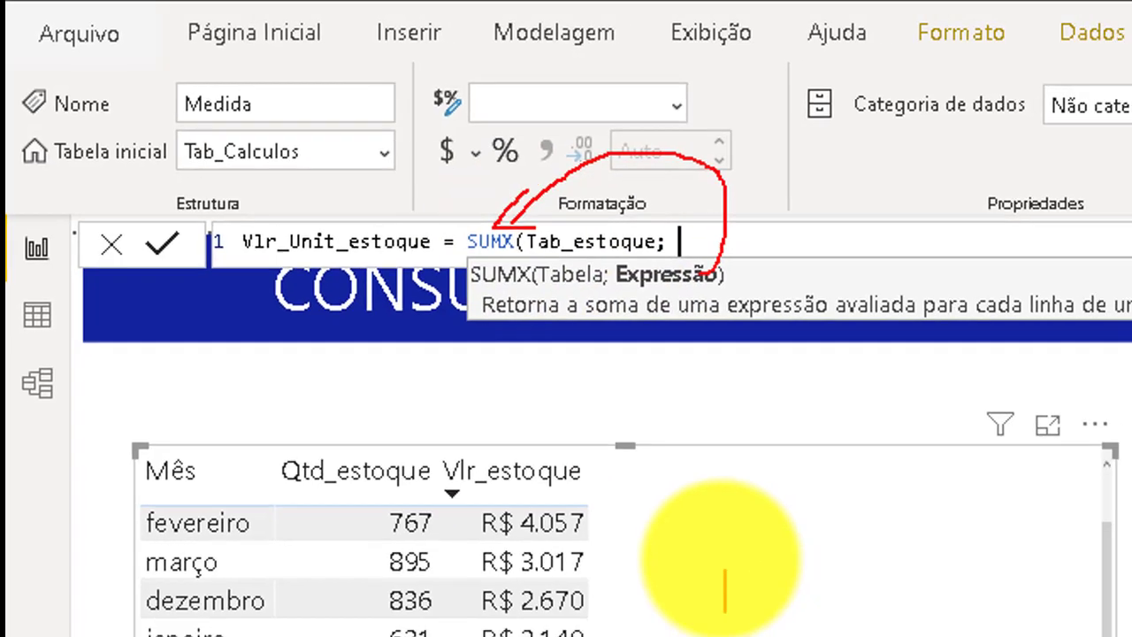
type("sumX")
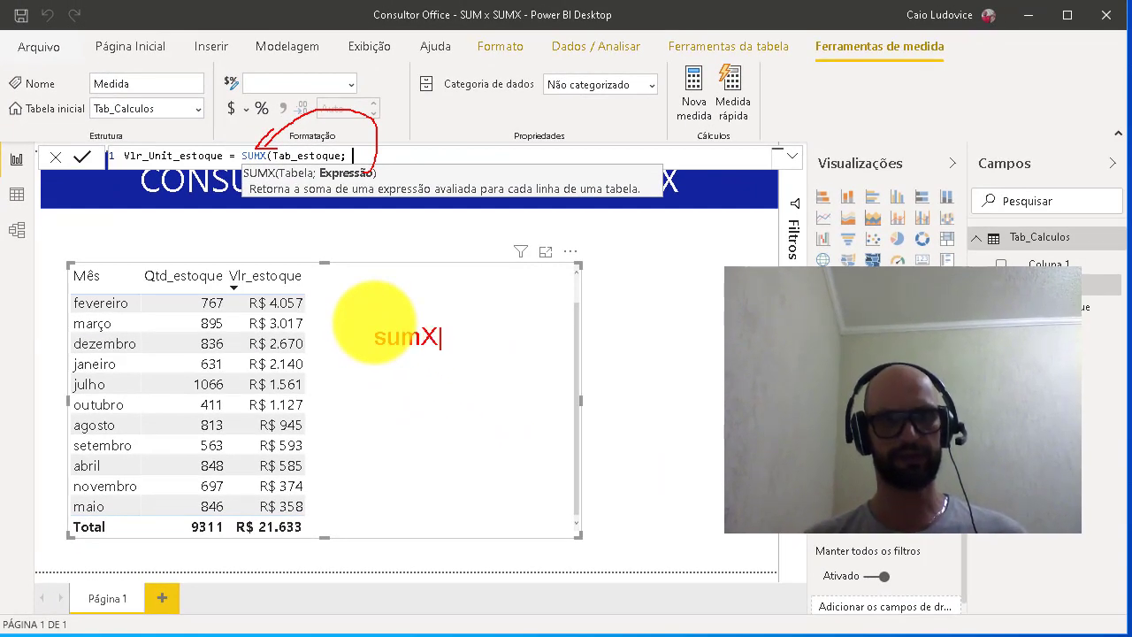
key("Escape")
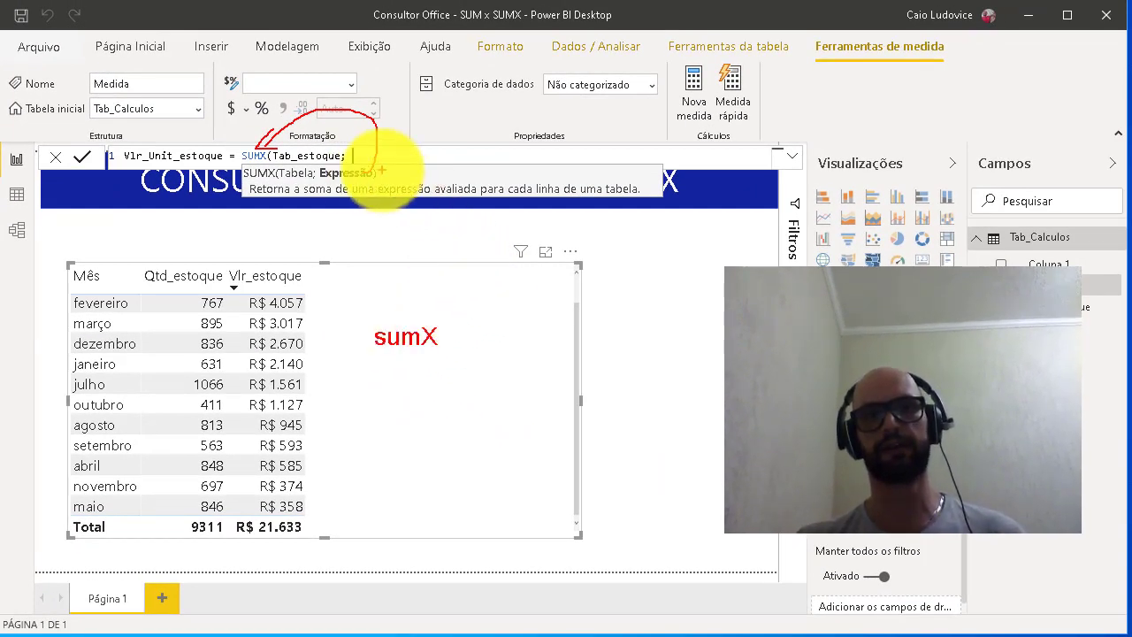
left_click_drag(380, 172, 450, 294)
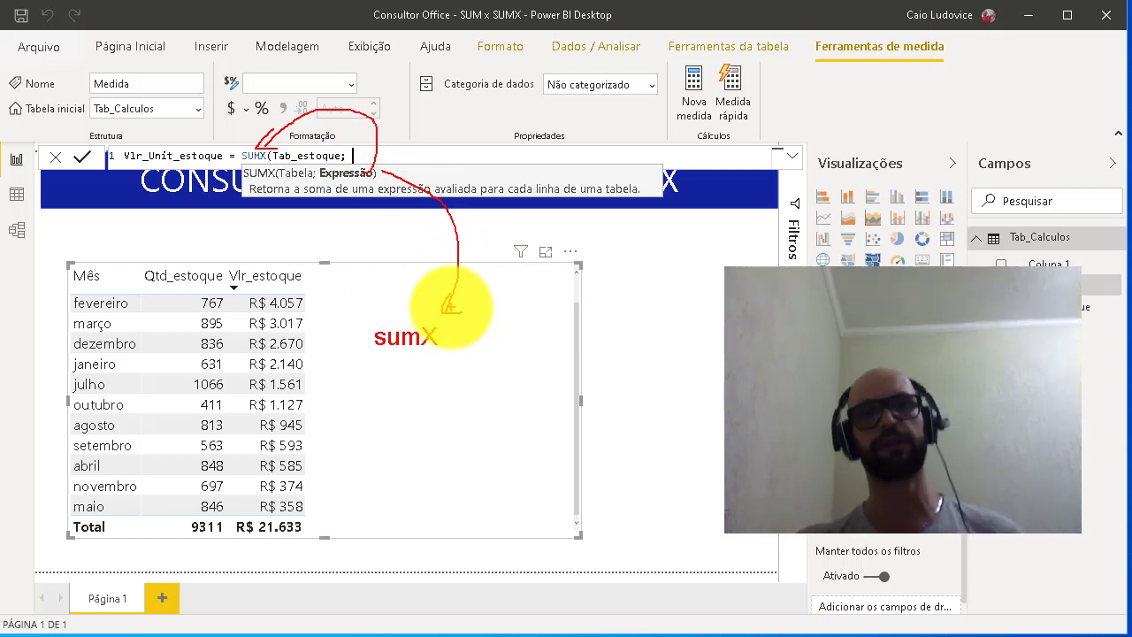
- Insert Tab_estoque[Vlr_estoque] as the start of the expression argument in the Vlr_Unit_estoque SUMX formula
key("Escape")
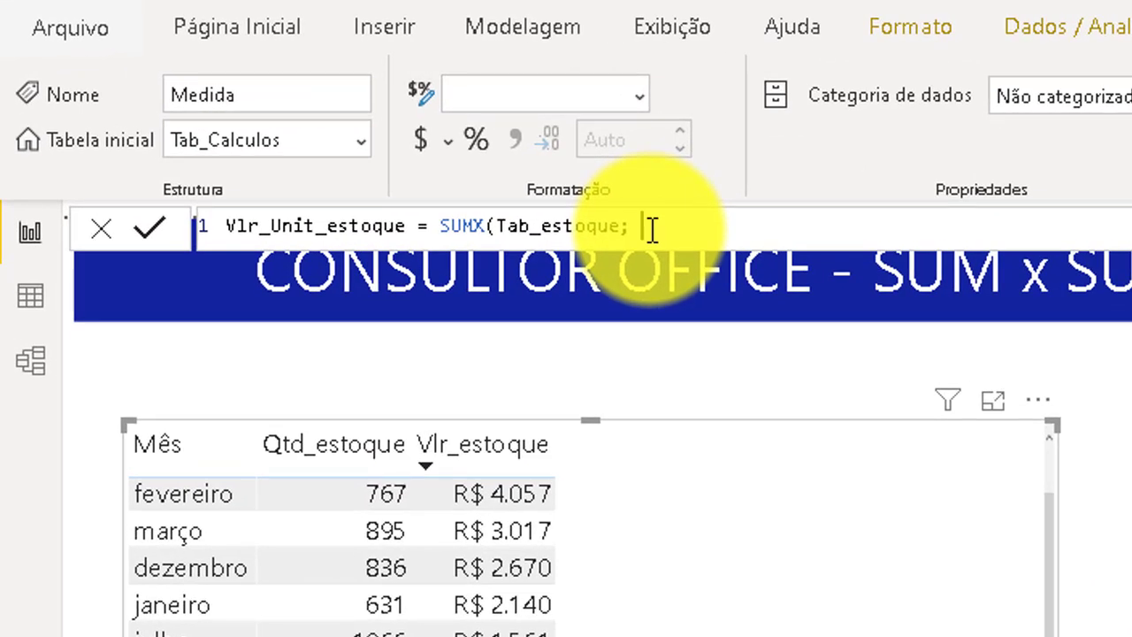
type("T")
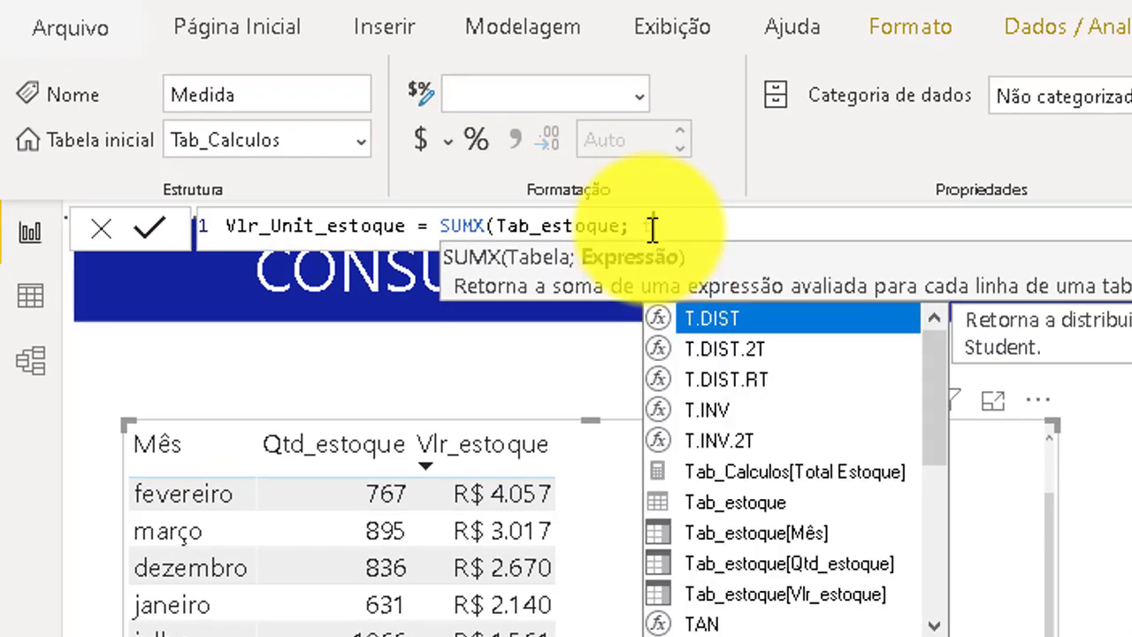
key("Down")
key("Down")
key("Down")
key("Down")
key("Down")
key("Down")
key("Down")
key("Down")
key("Down")
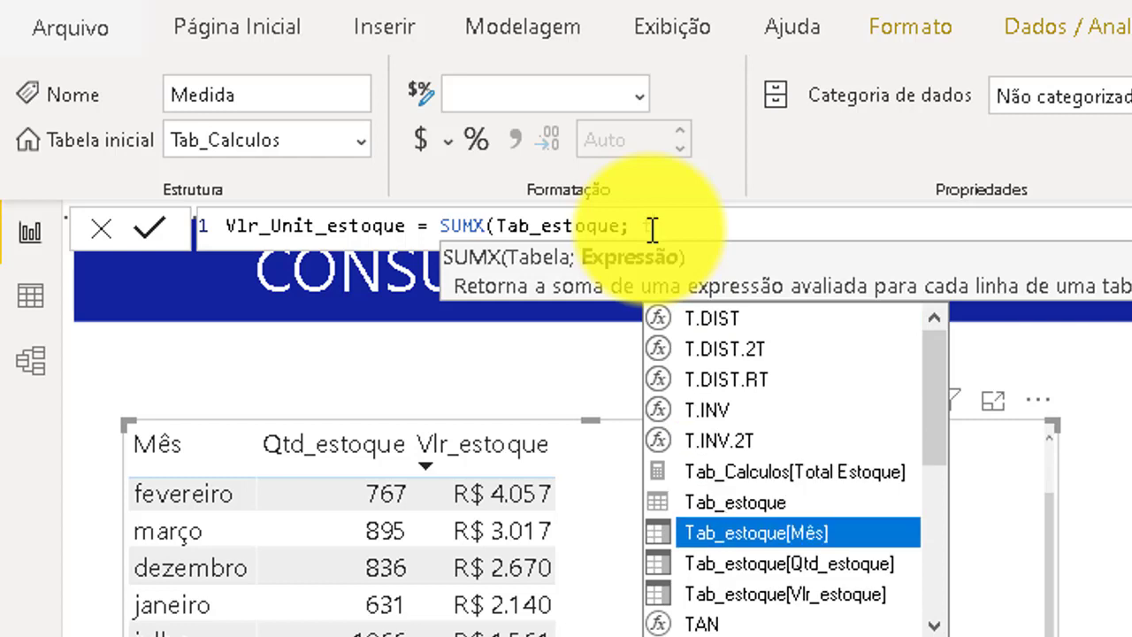
key("Tab")
- Divide the SUMX expression by Tab_estoque[Qtd_estoque] and close the function's parenthesis
type("/")
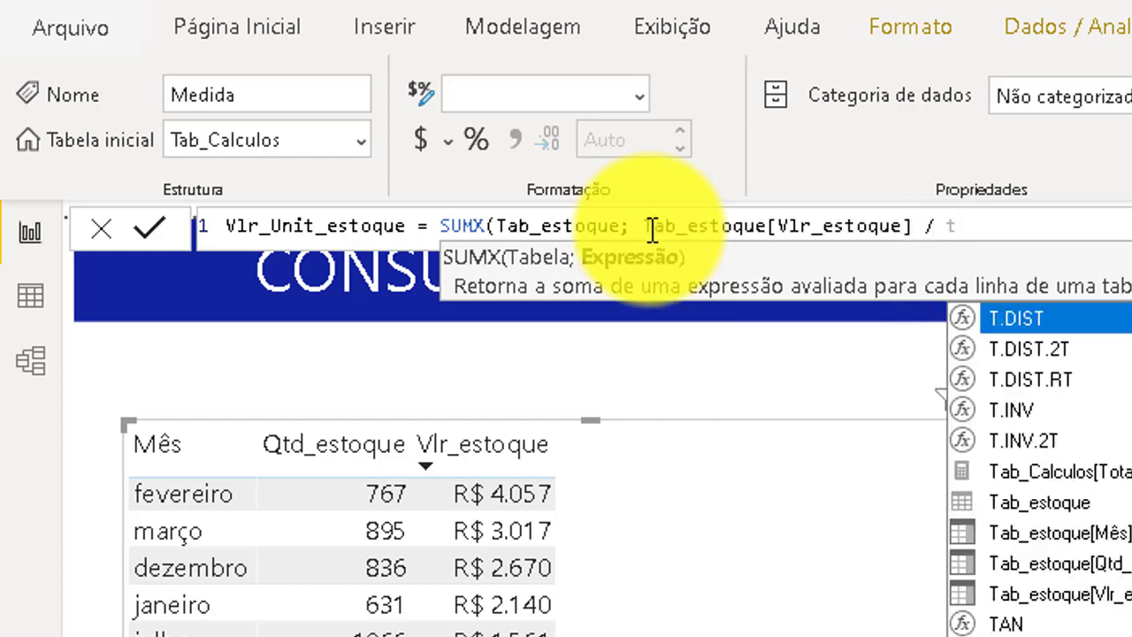
key("Down")
key("Down")
key("Down")
key("Down")
key("Down")
key("Down")
key("Down")
key("Down")
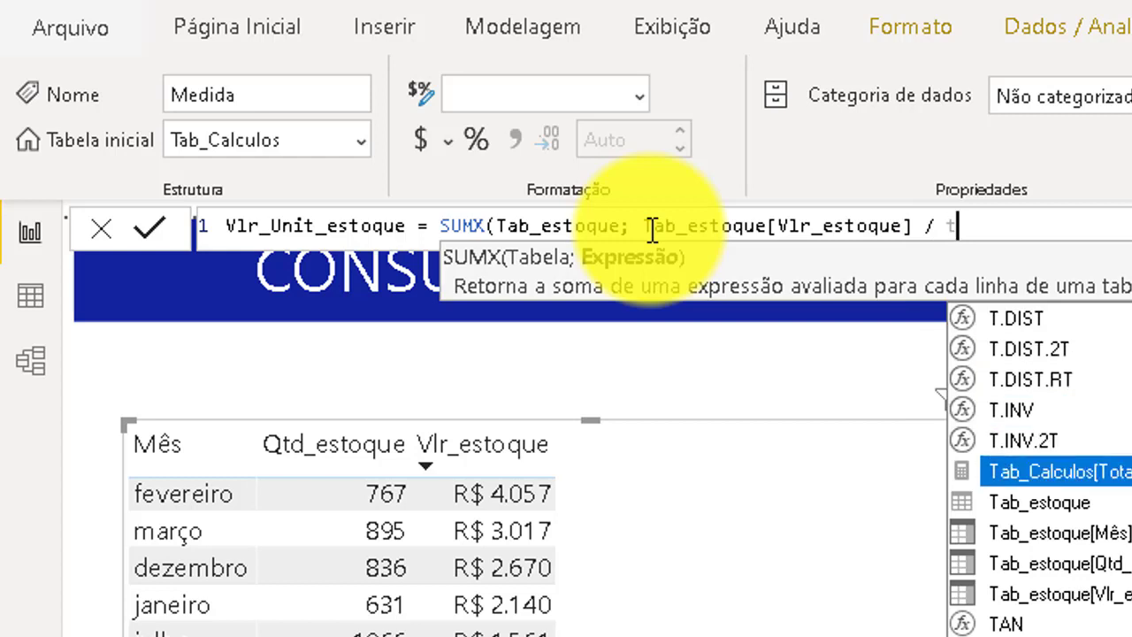
key("Tab")
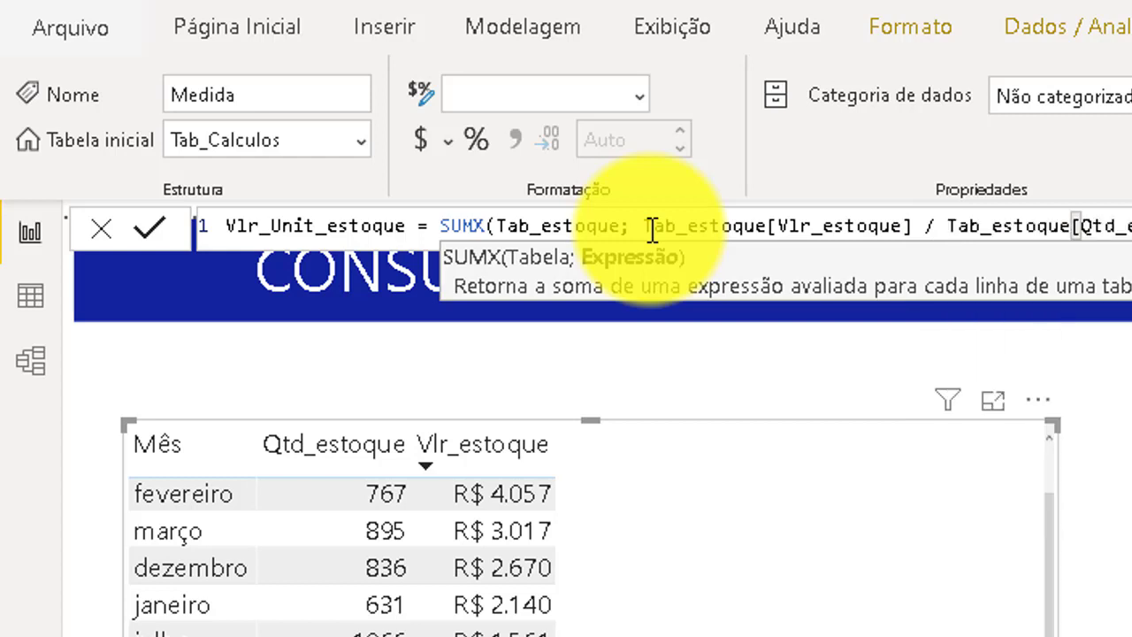
type(")")
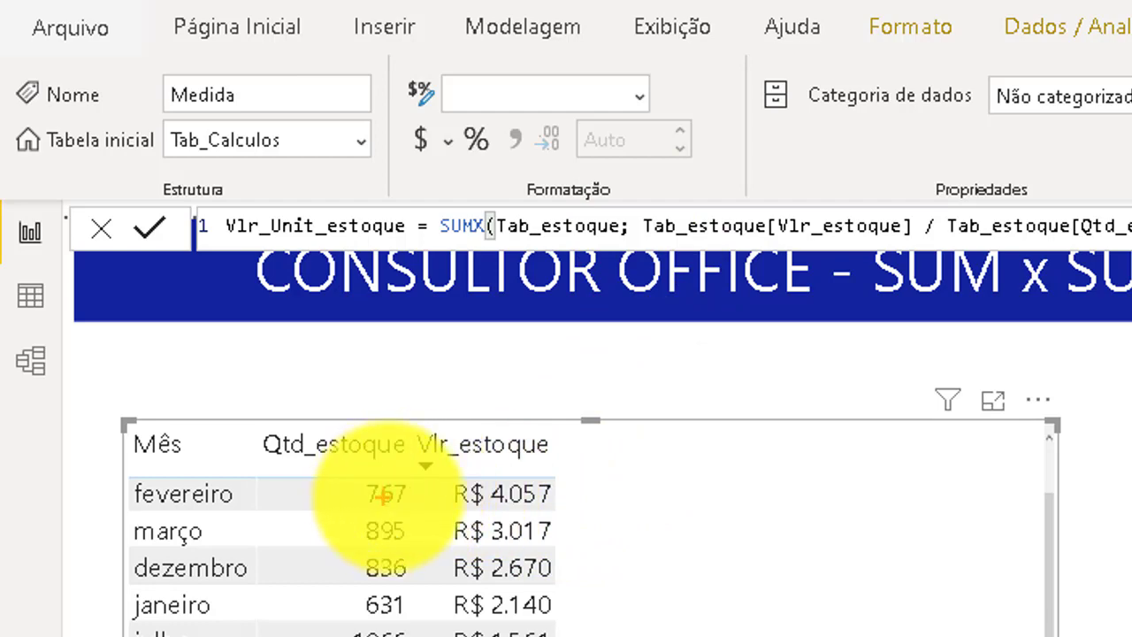
left_click_drag(571, 495, 606, 485)
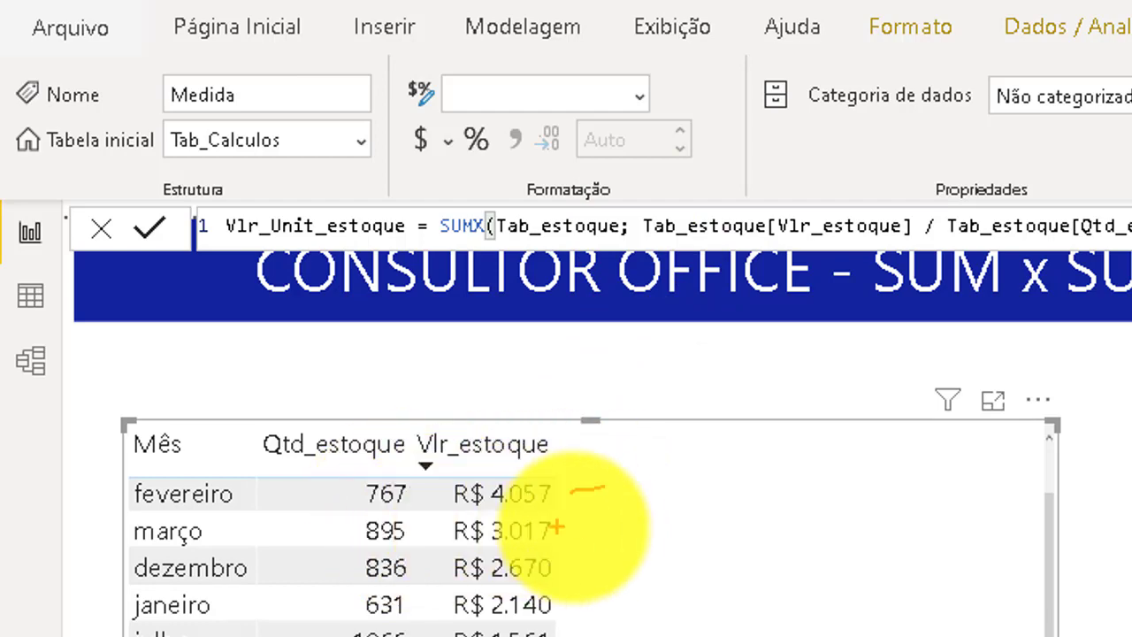
left_click_drag(578, 529, 603, 529)
left_click_drag(584, 447, 587, 636)
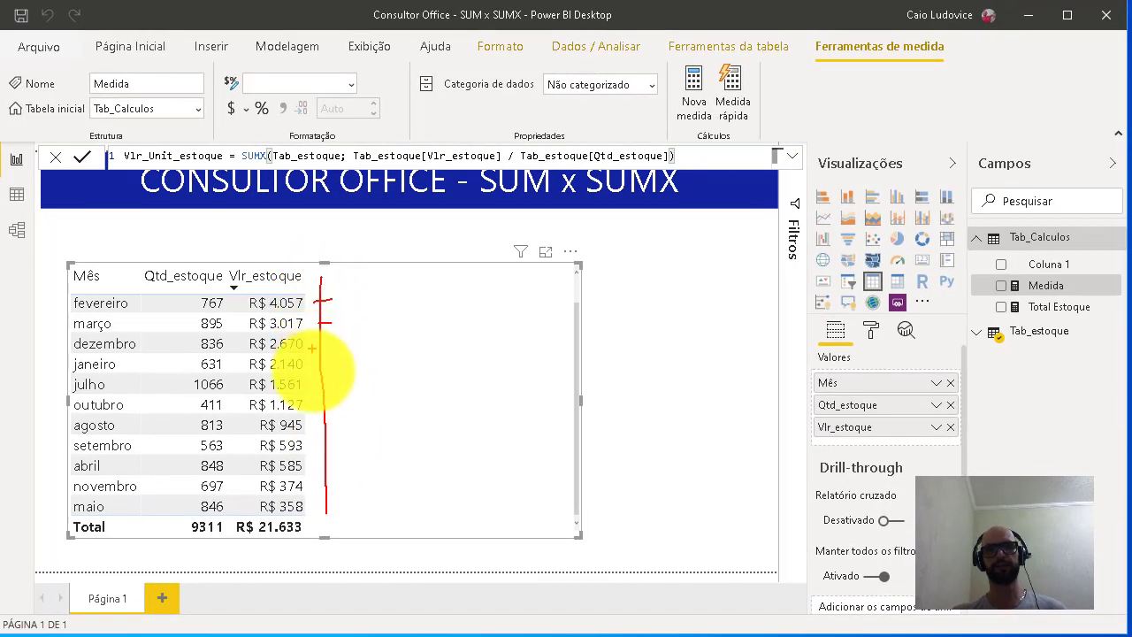
mouse_move(328, 511)
left_mouse_down()
mouse_move(310, 543)
mouse_move(344, 504)
left_mouse_up()
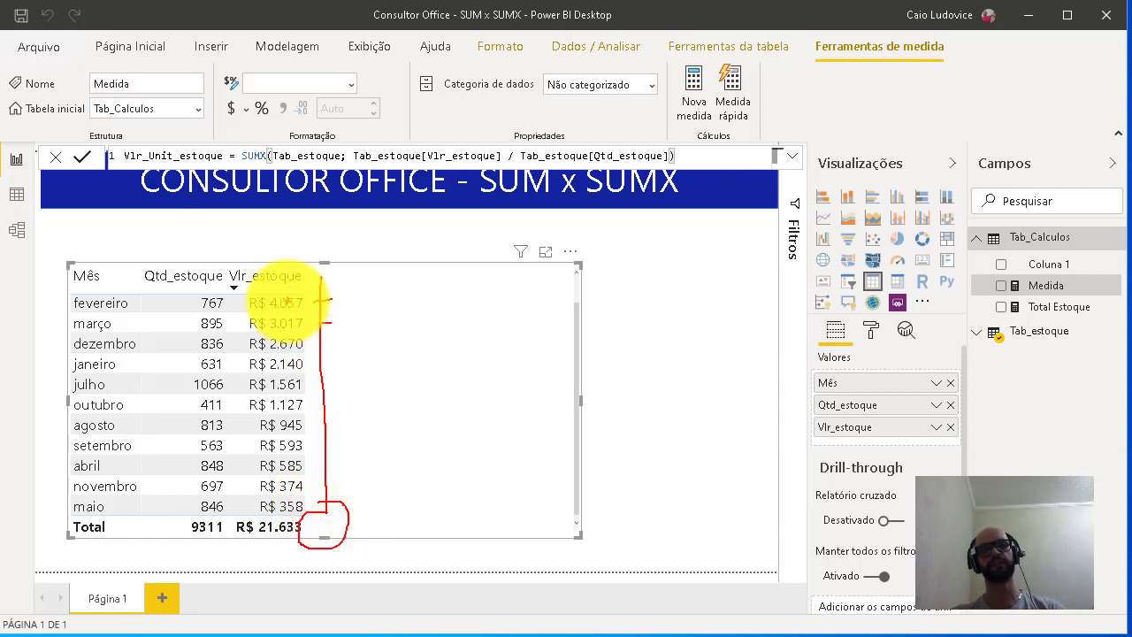
left_click_drag(286, 294, 278, 512)
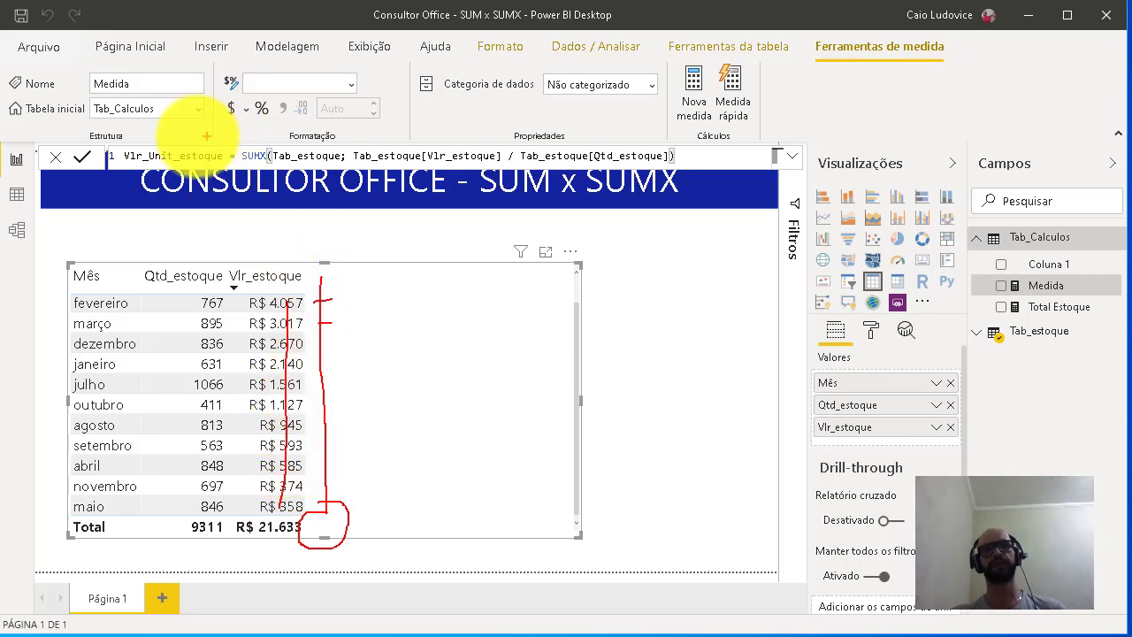
key("Escape")
- Commit the Vlr_Unit_estoque formula and add the measure to the monthly stock table's values below Vlr_estoque
left_click(82, 157)
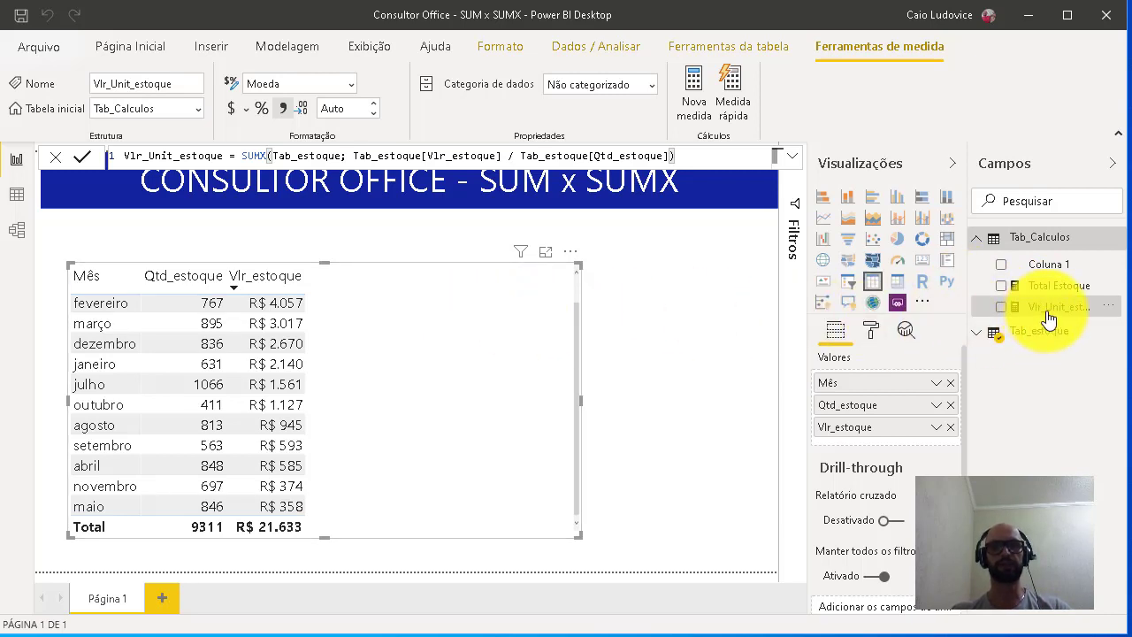
left_click_drag(1049, 321, 902, 435)
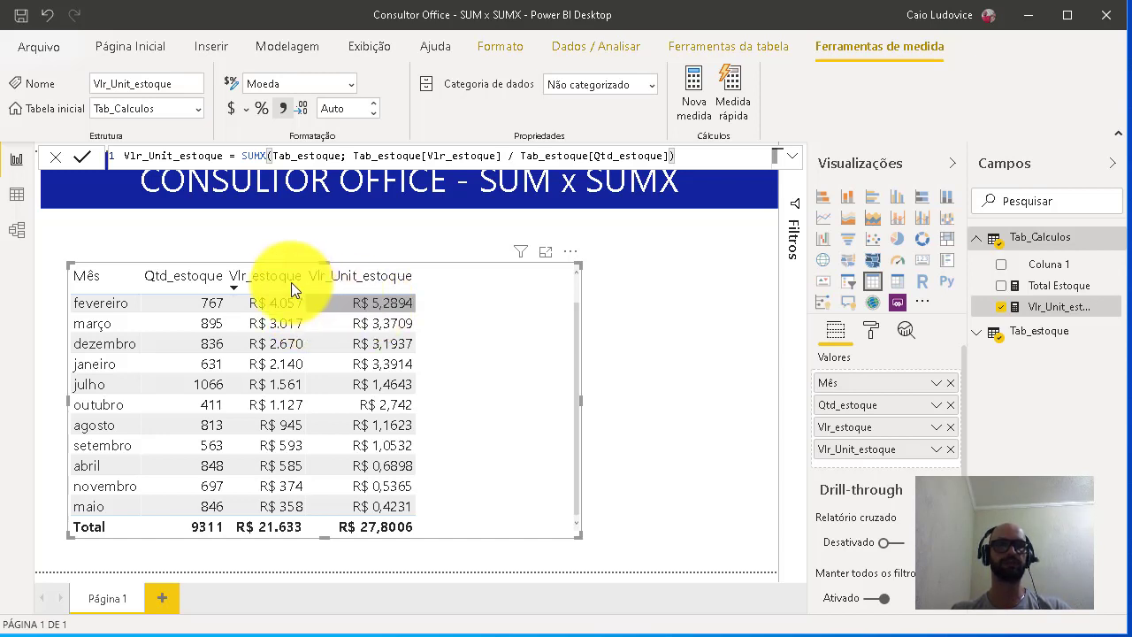
- Set the number of decimal places of the Vlr_Unit_estoque measure to 0
left_click(373, 104)
type("0")
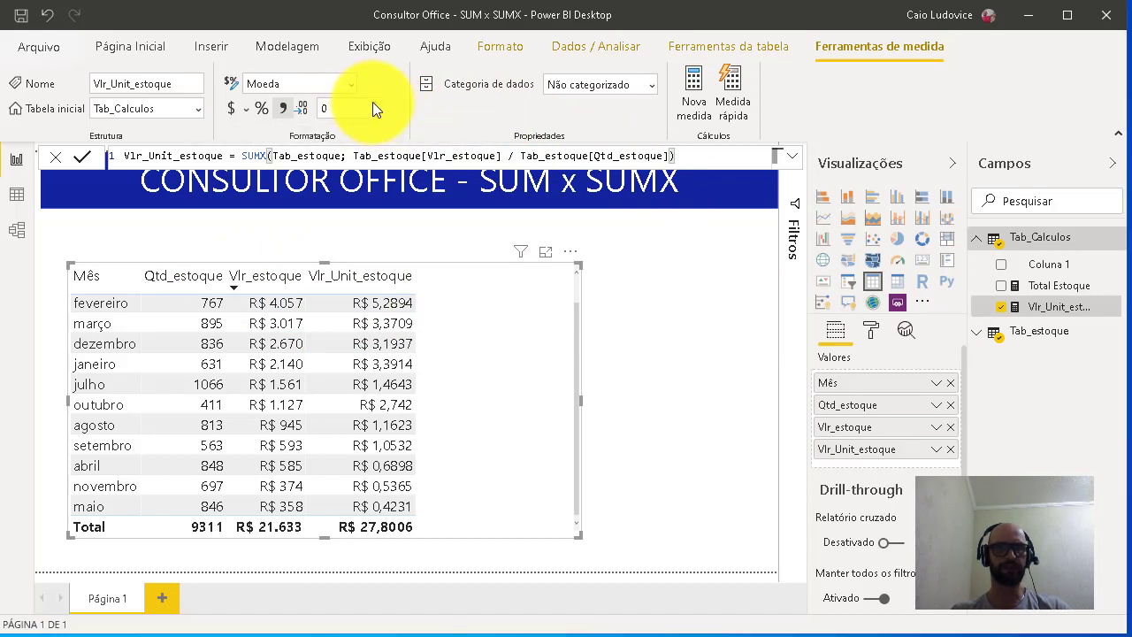
key("Return")
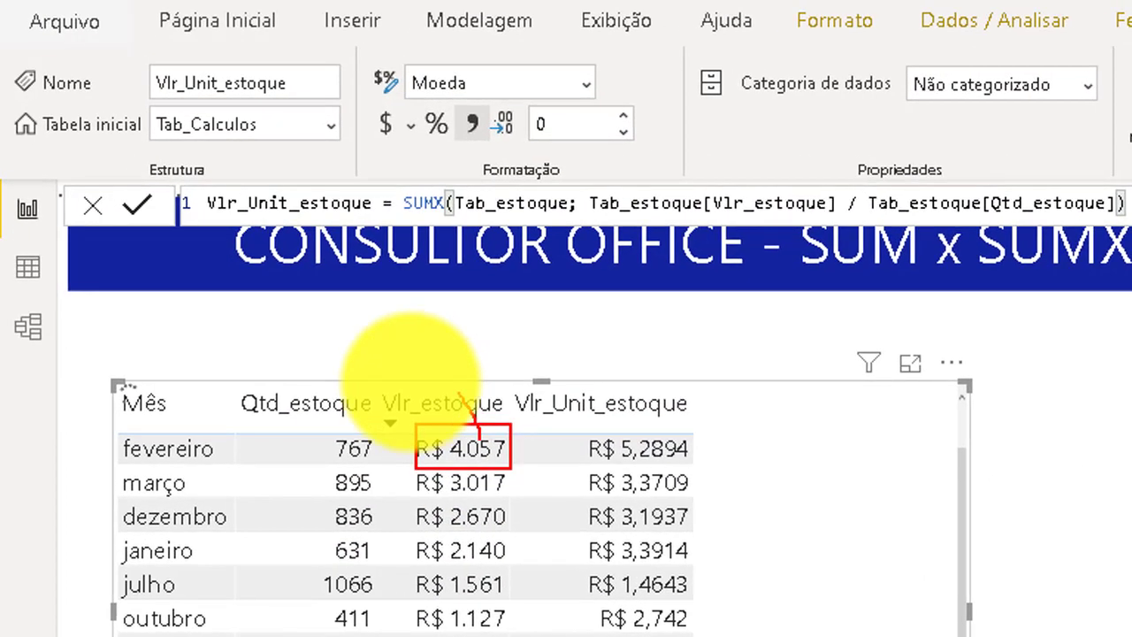
left_click_drag(368, 391, 369, 437)
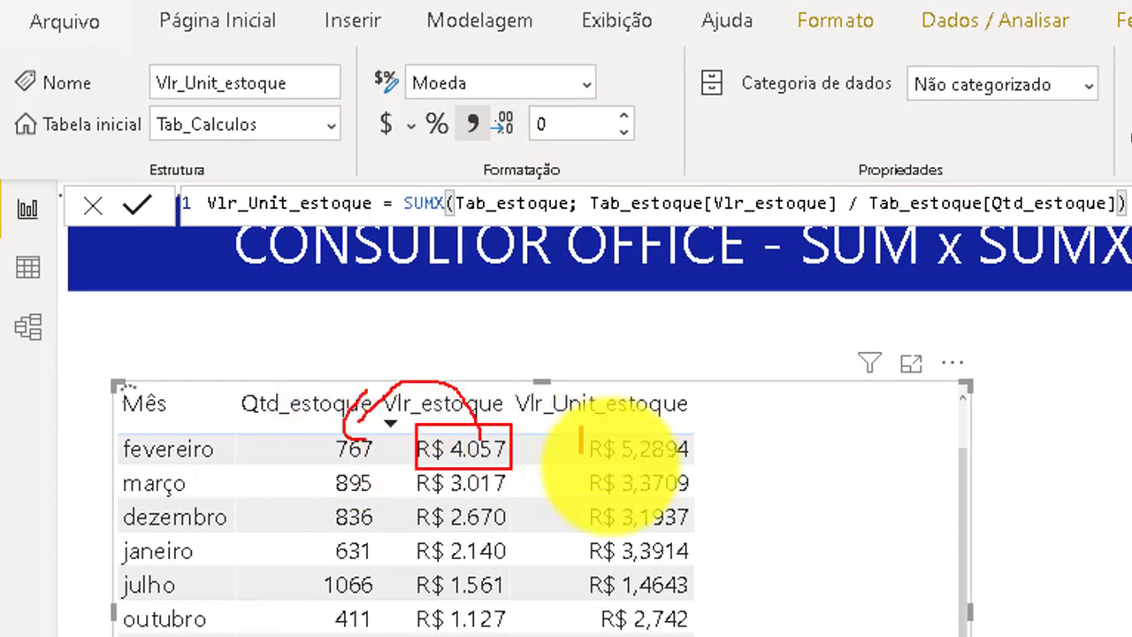
left_click_drag(580, 431, 698, 467)
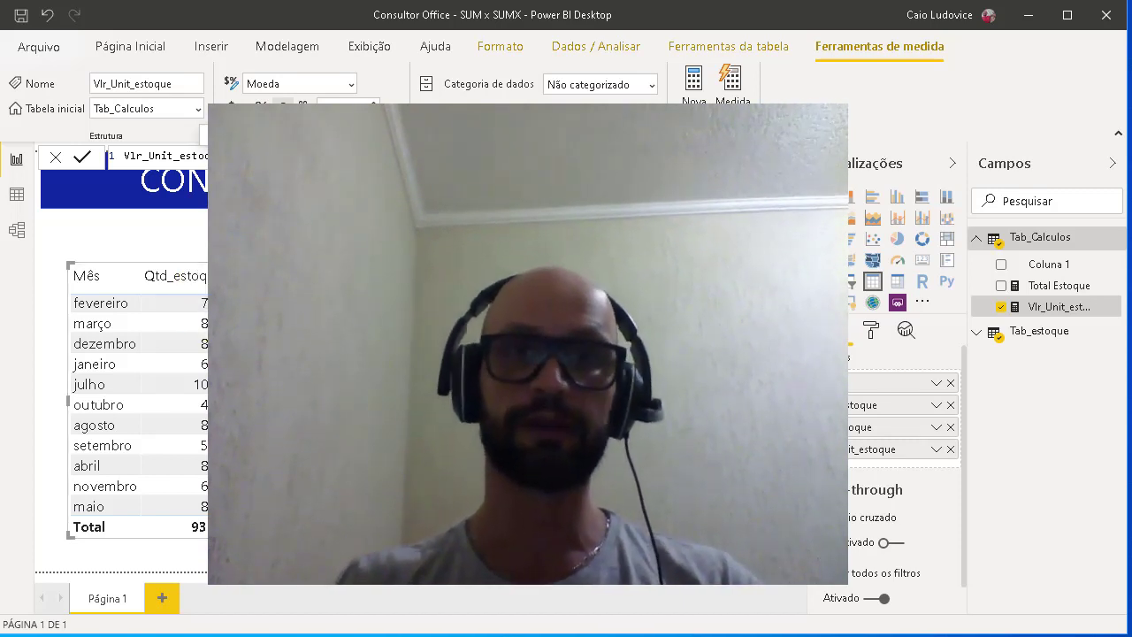
key("Escape")
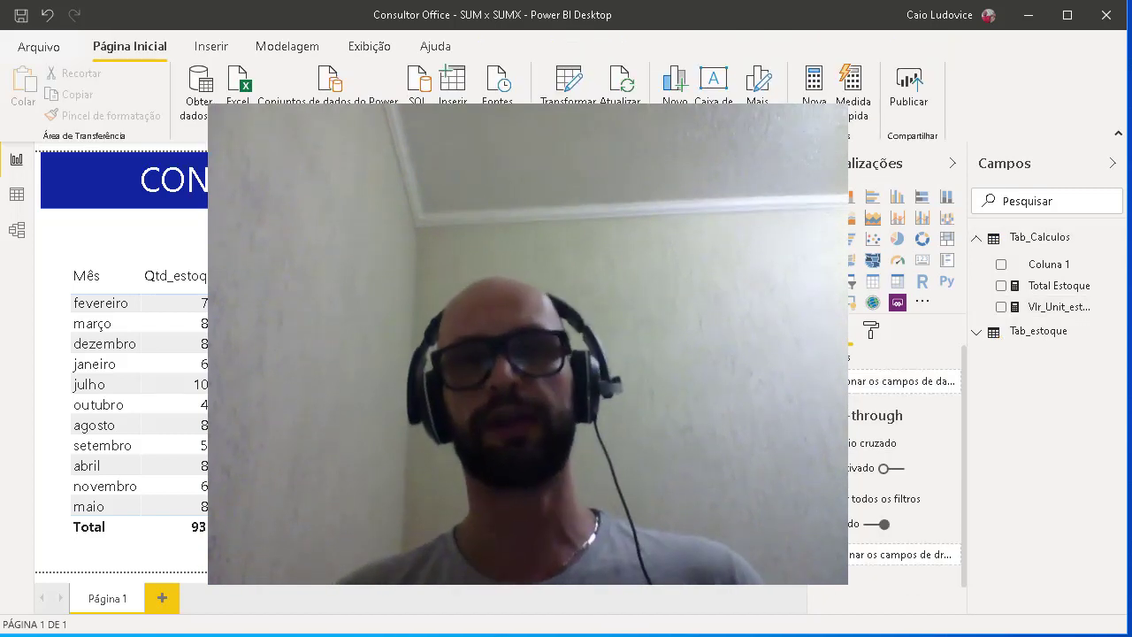